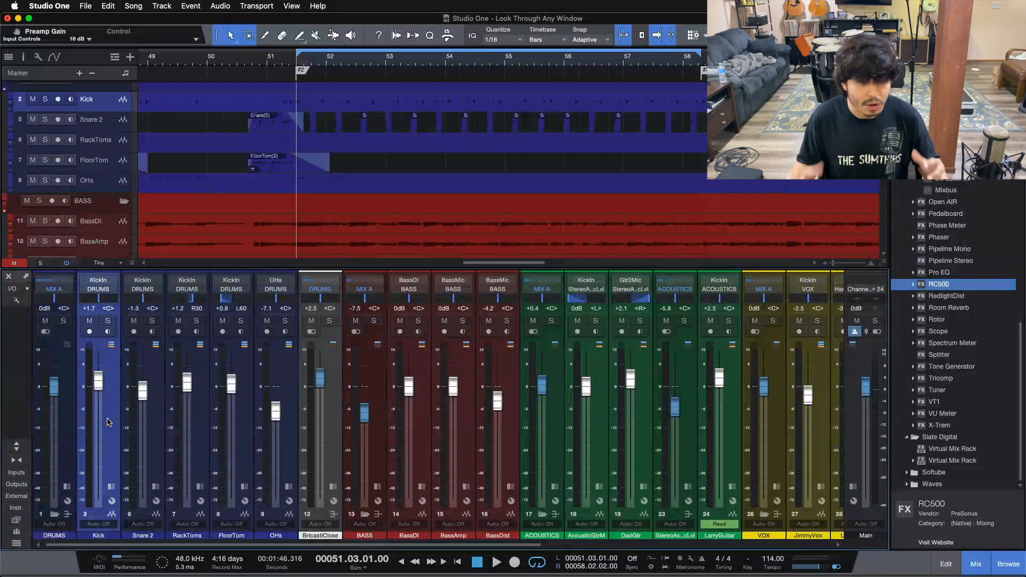
# Step: Select the Kick channel and play the looped section with the DRUMS bus soloed
pyautogui.click(158, 434)
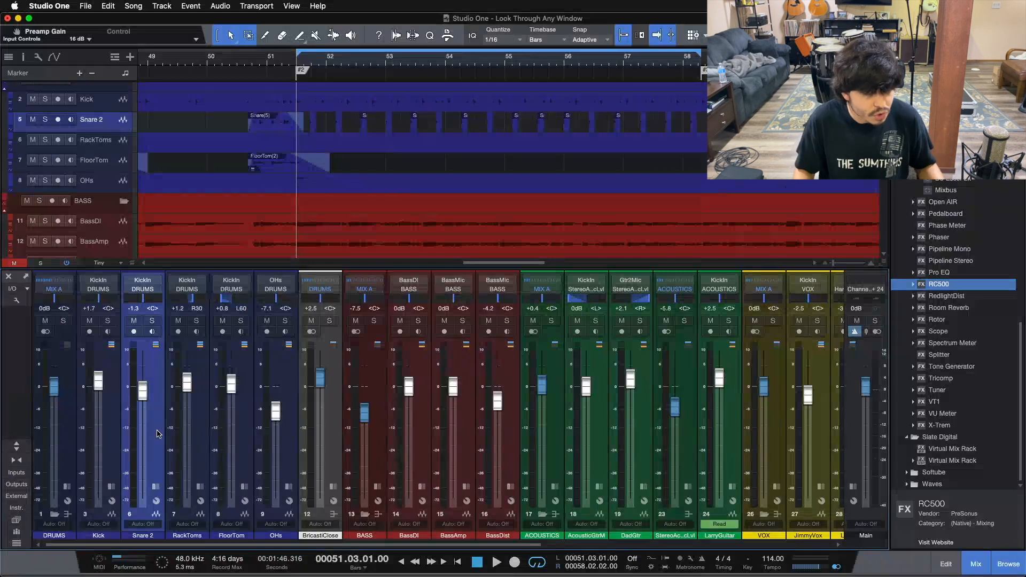
pyautogui.click(115, 413)
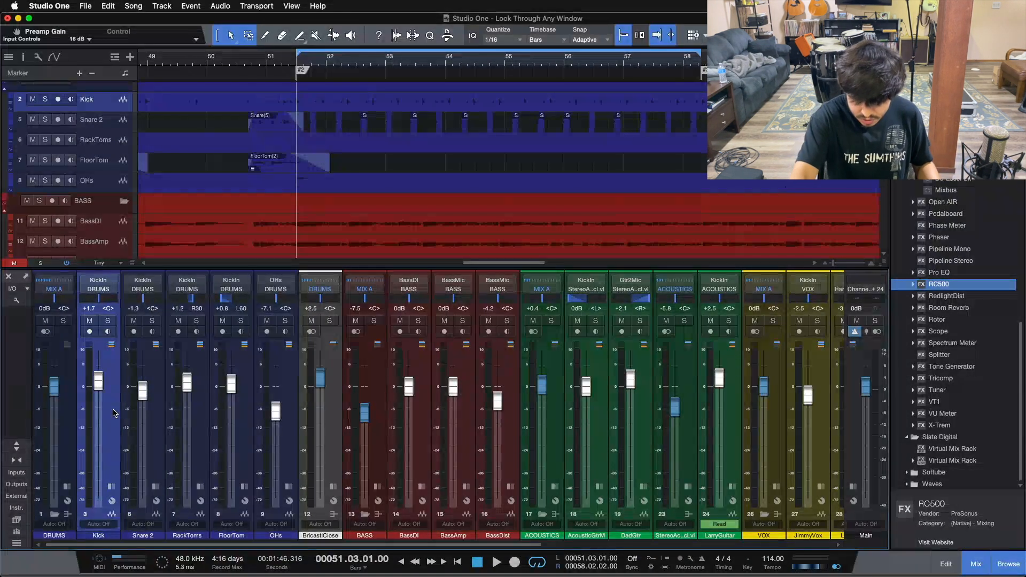
pyautogui.press('space')
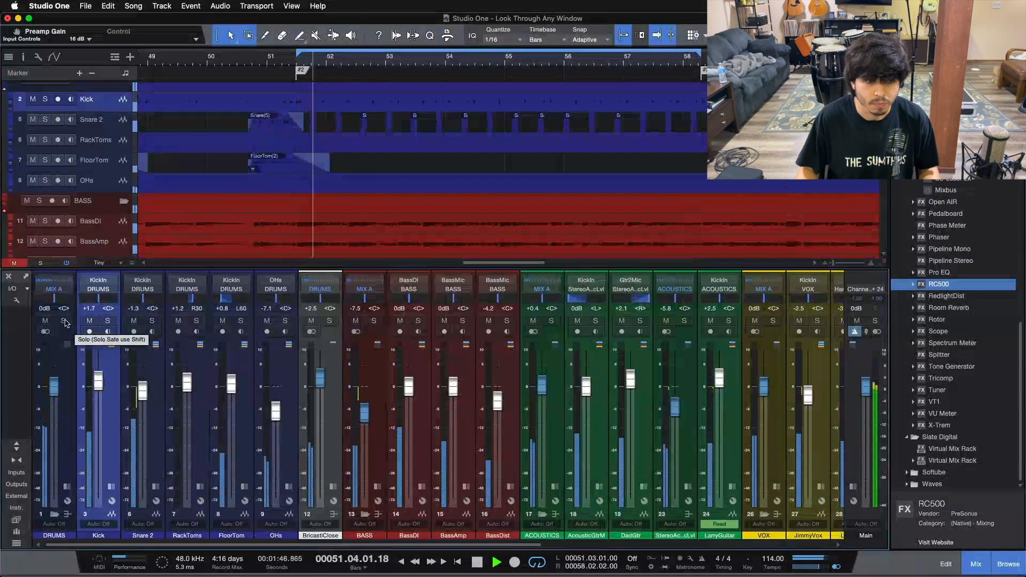
pyautogui.click(64, 321)
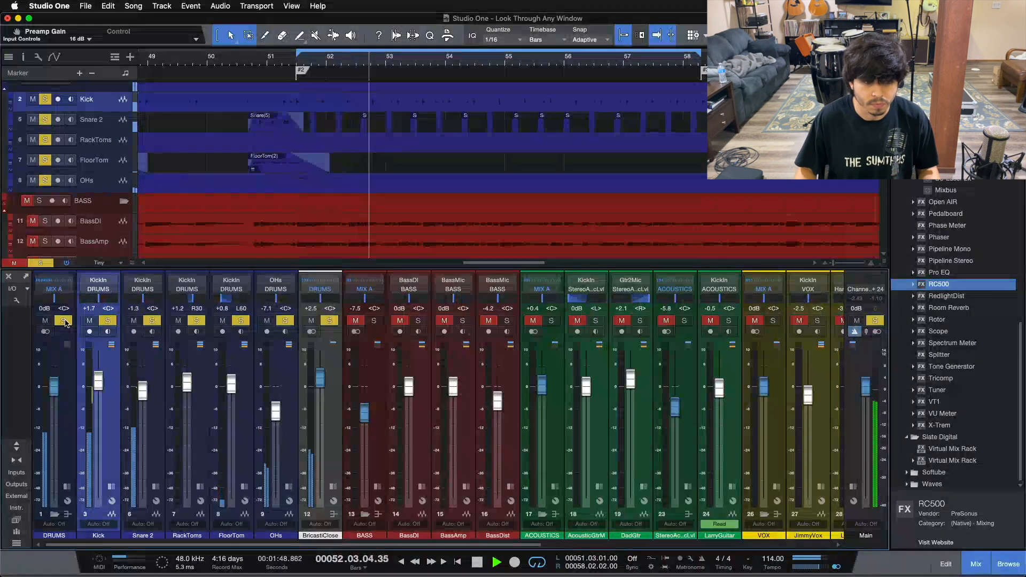
# Step: Show the Kick channel's inserts and isolate the kick by unsoloing BricastiClose, OHs, FloorTom, RackToms and Snare 2, stopping playback after listening
pyautogui.click(112, 488)
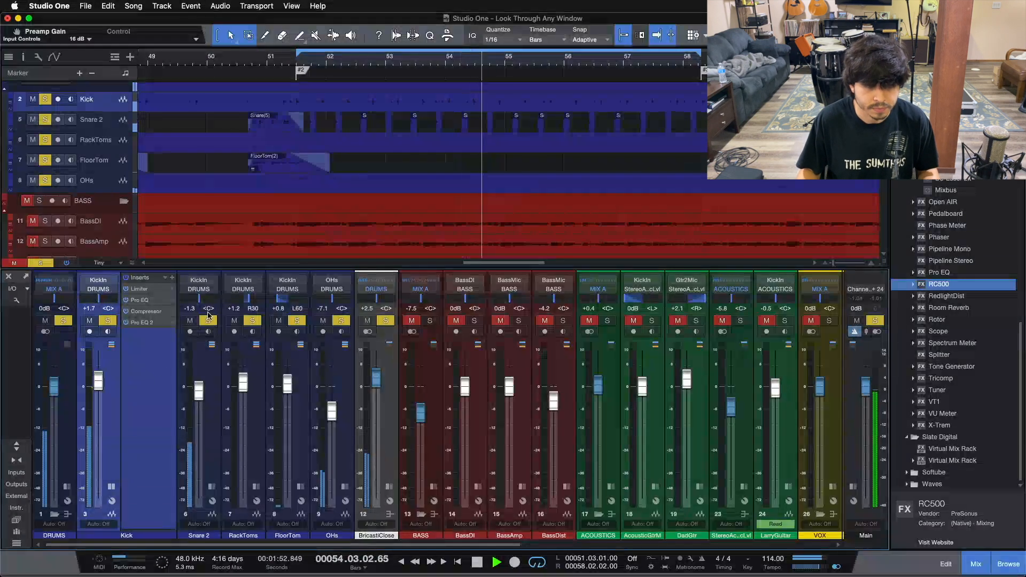
pyautogui.click(386, 321)
pyautogui.click(341, 321)
pyautogui.click(297, 321)
pyautogui.click(252, 320)
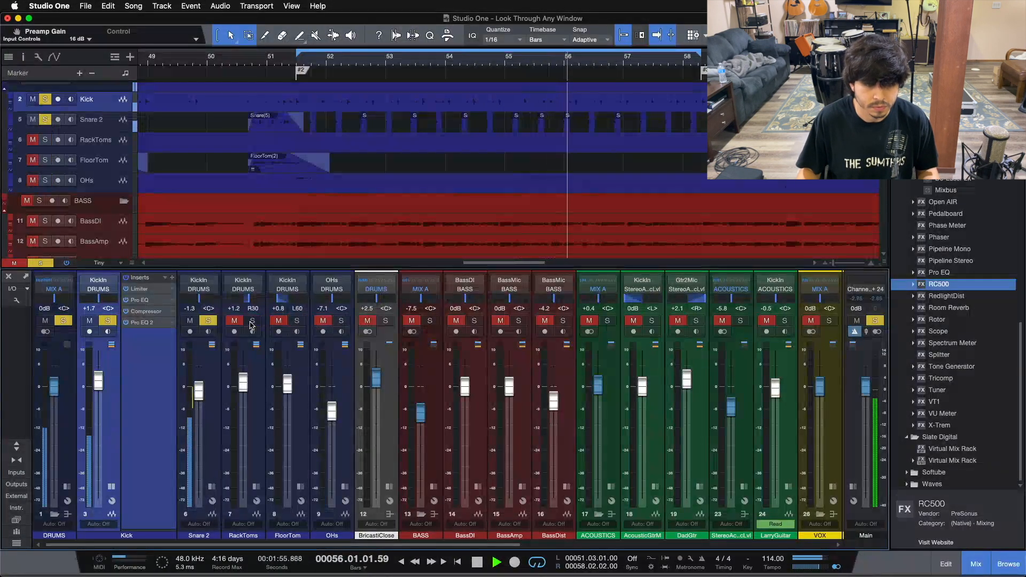
pyautogui.click(208, 321)
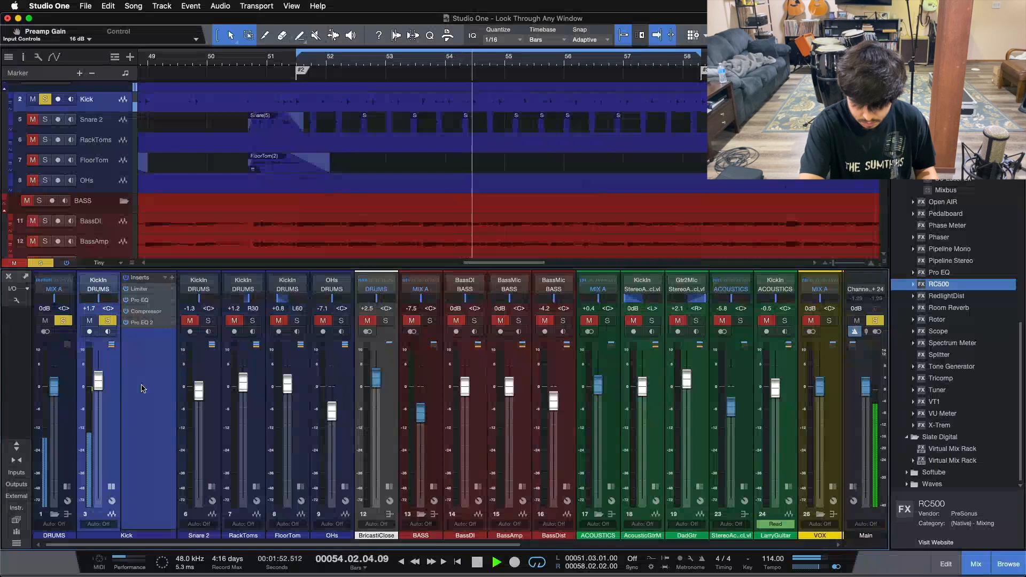
pyautogui.press('space')
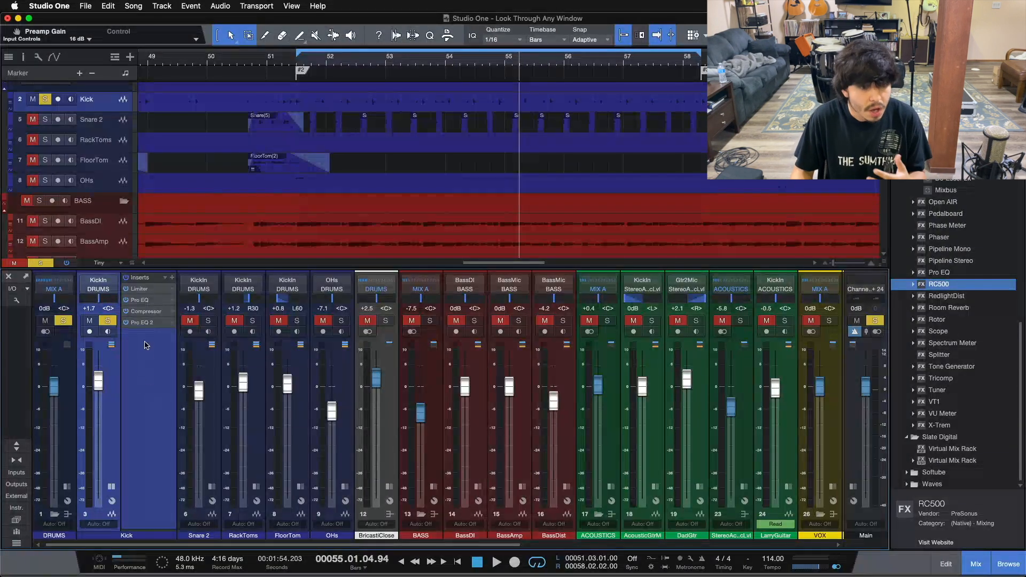
# Step: Examine the settings of the Compressor and Pro EQ inserts on the Kick channel
pyautogui.click(149, 311)
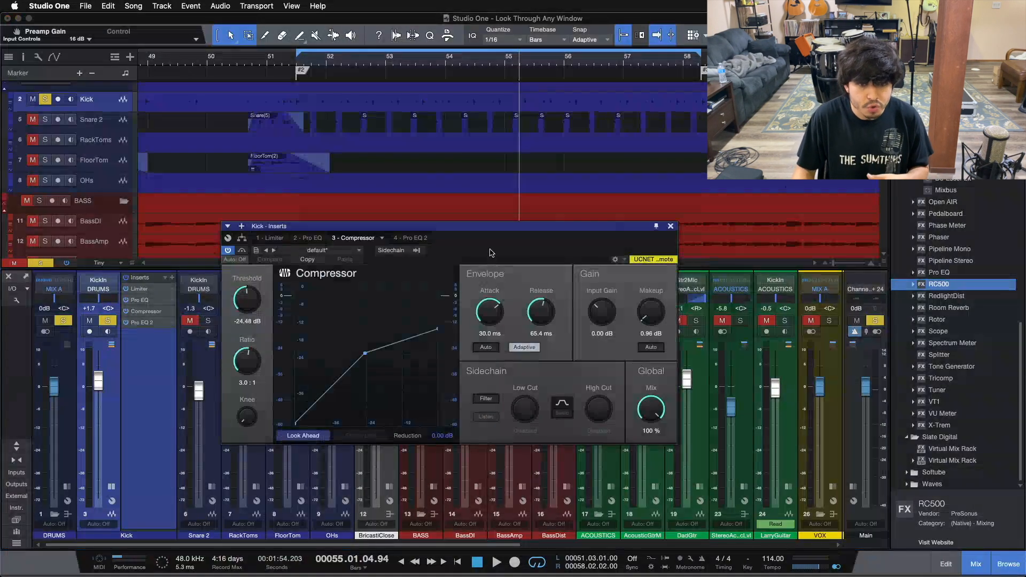
pyautogui.moveTo(492, 253); pyautogui.dragTo(553, 291)
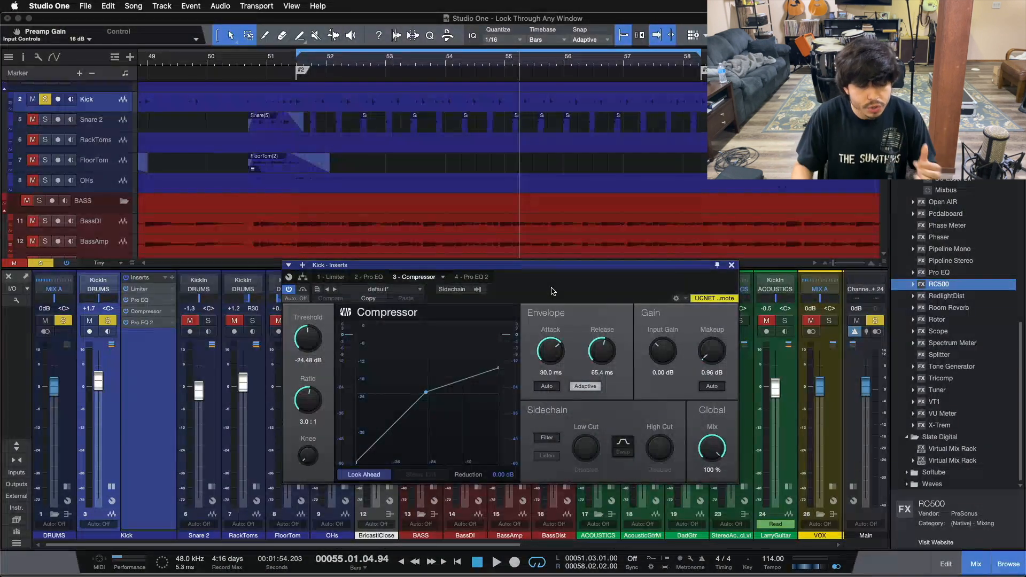
pyautogui.click(137, 311)
pyautogui.click(142, 300)
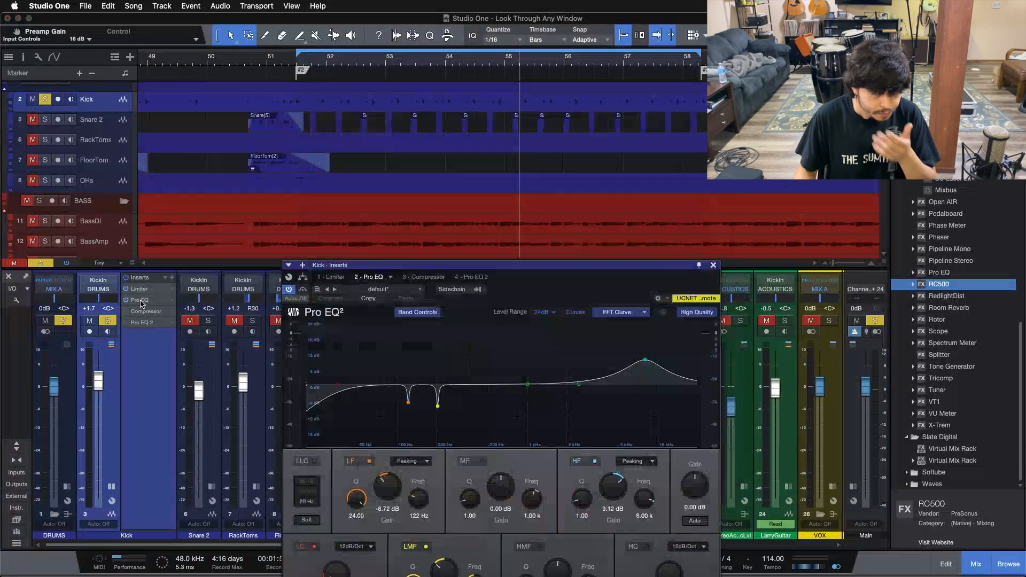
pyautogui.moveTo(536, 290); pyautogui.dragTo(574, 191)
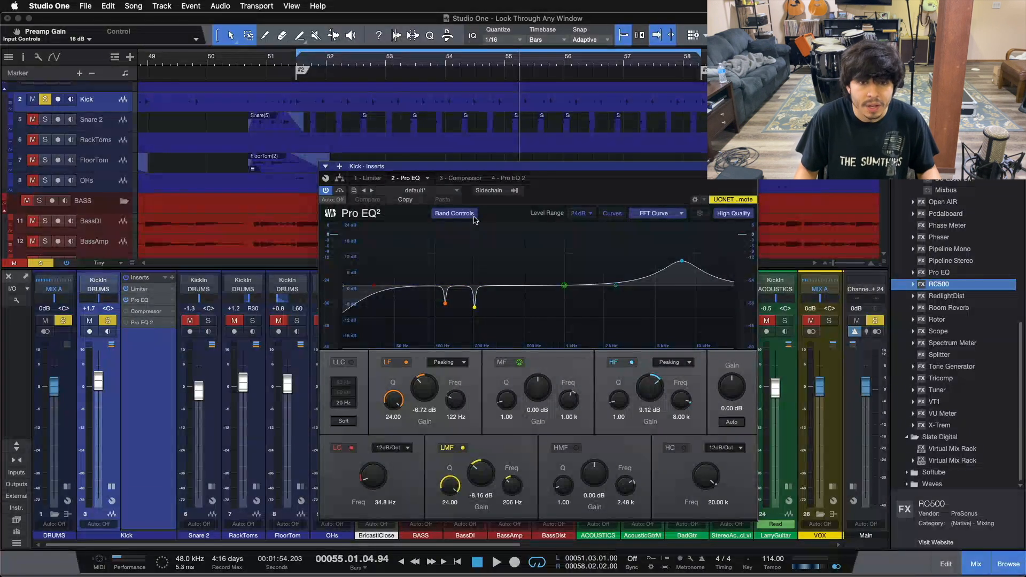
pyautogui.click(465, 179)
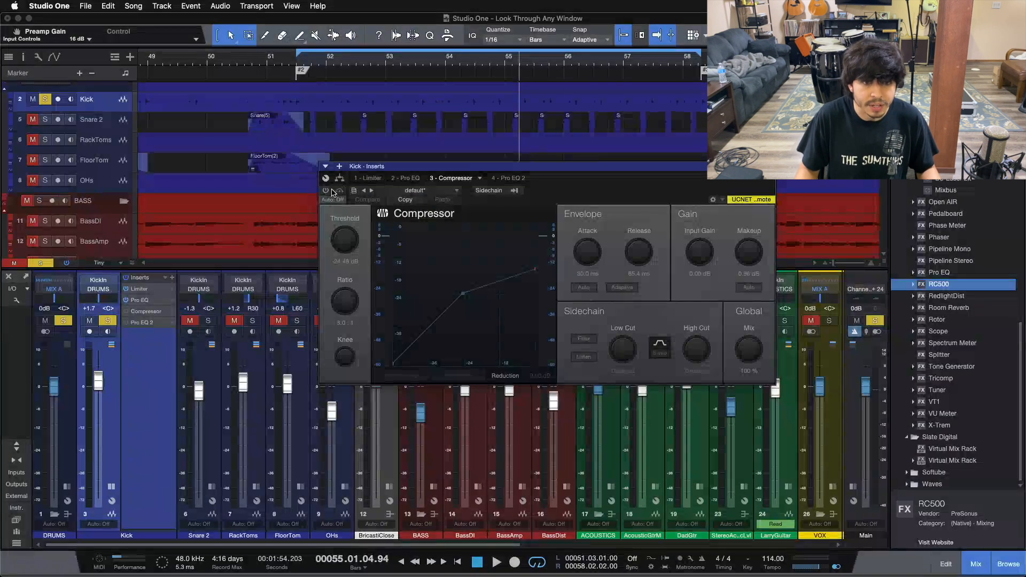
pyautogui.click(395, 180)
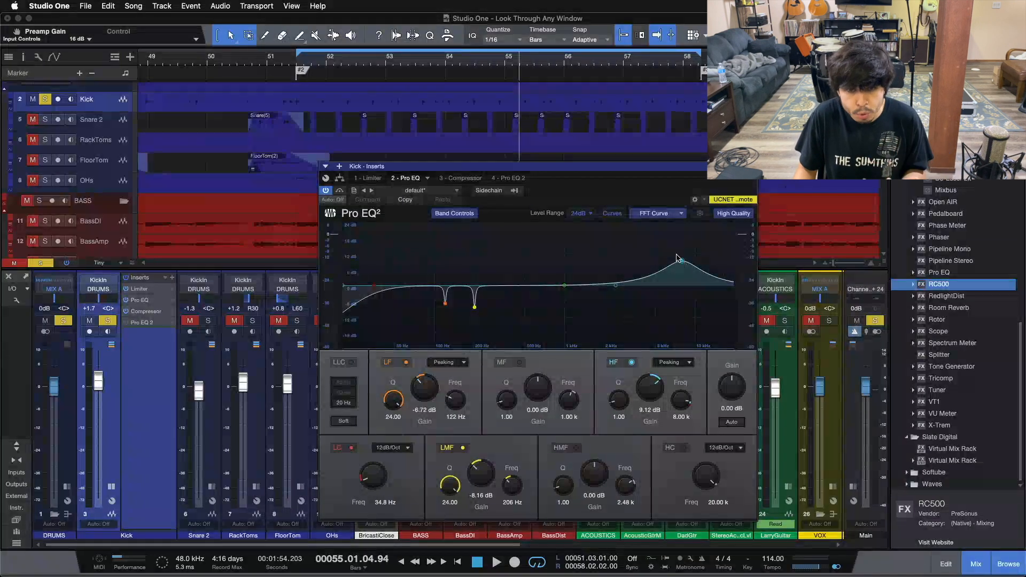
pyautogui.click(456, 180)
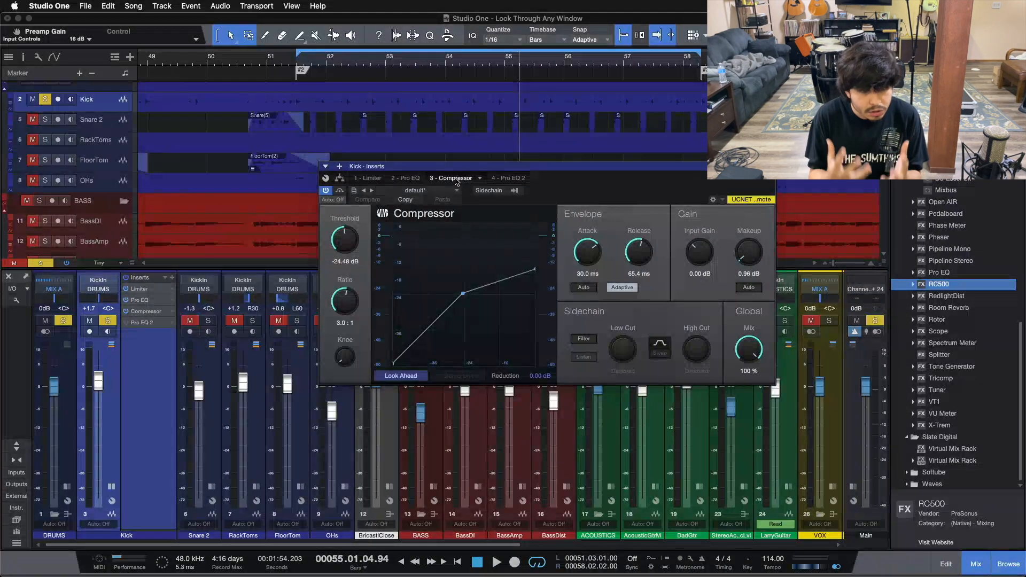
# Step: Turn off the HF band in the kick's Pro EQ and listen to the section from the loop start
pyautogui.click(140, 300)
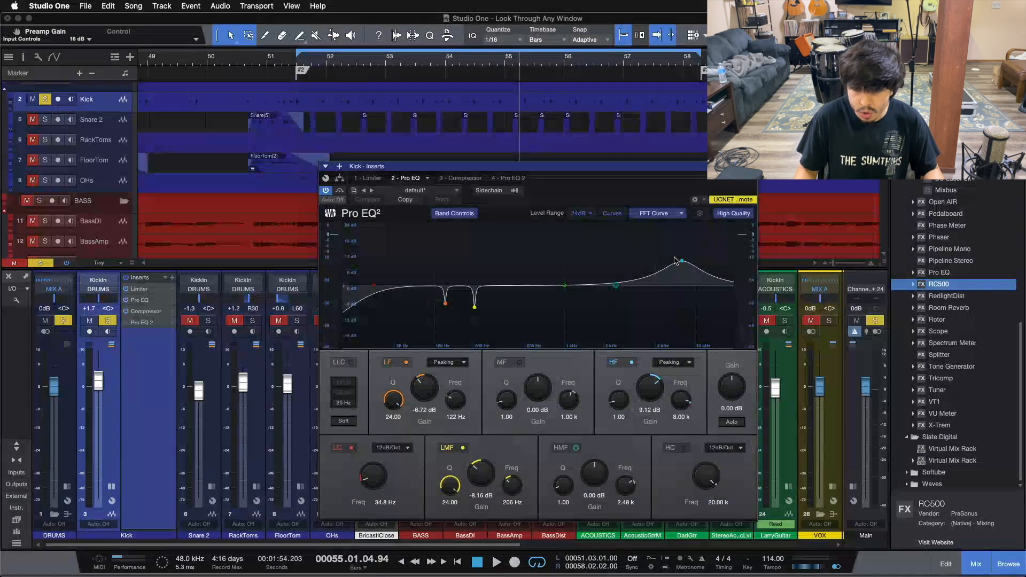
pyautogui.click(616, 362)
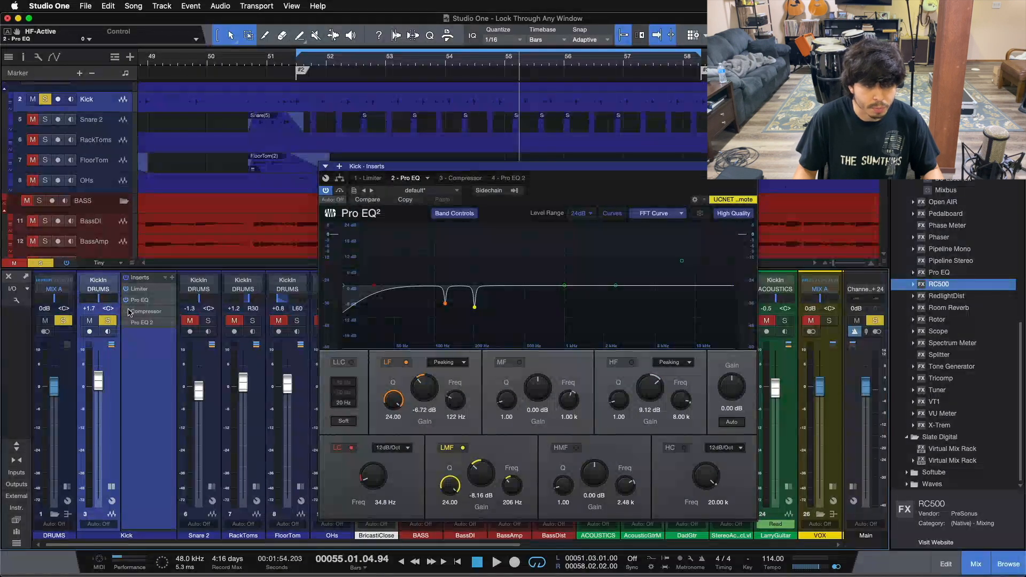
pyautogui.press('space')
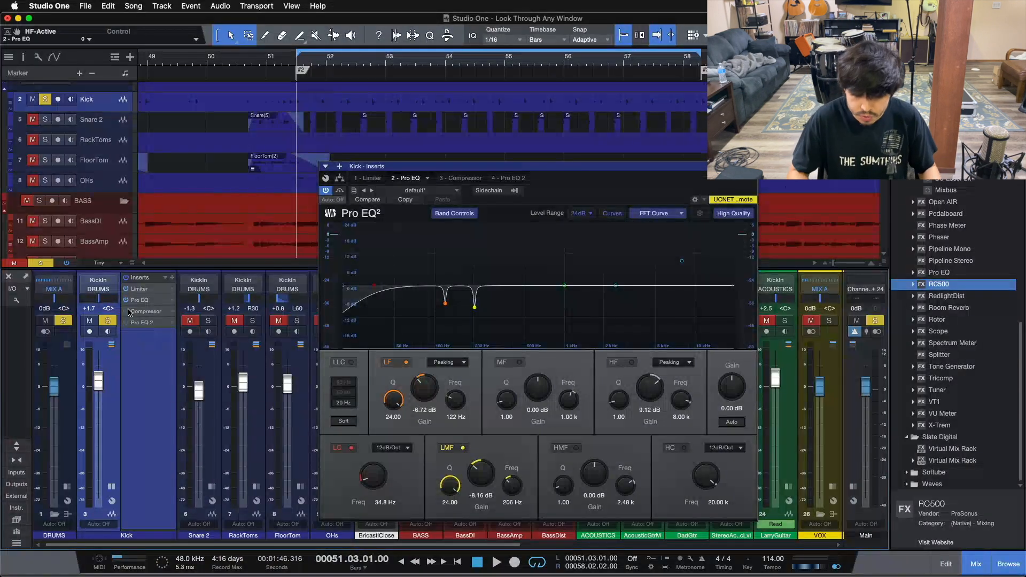
pyautogui.press('space')
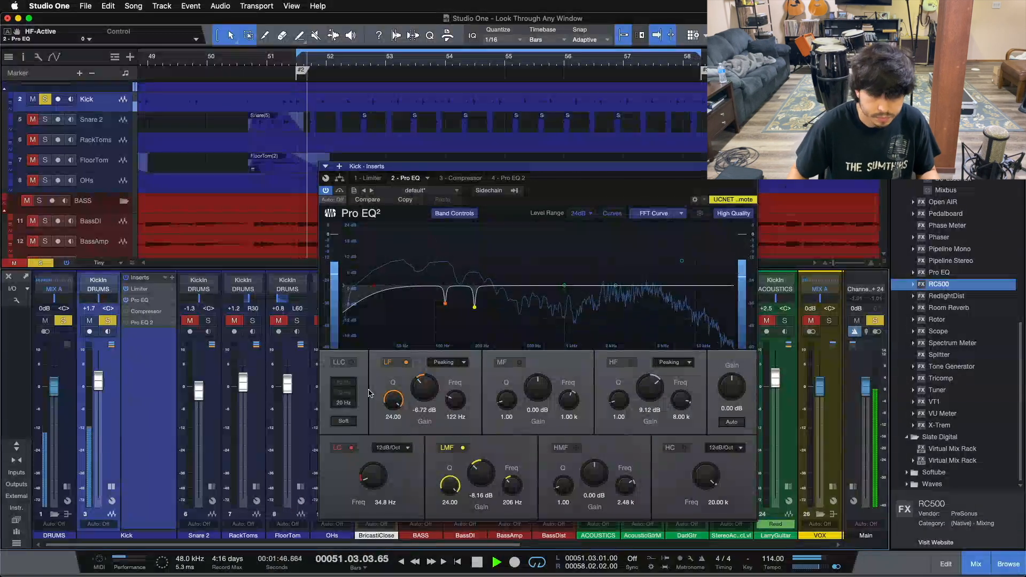
pyautogui.press('space')
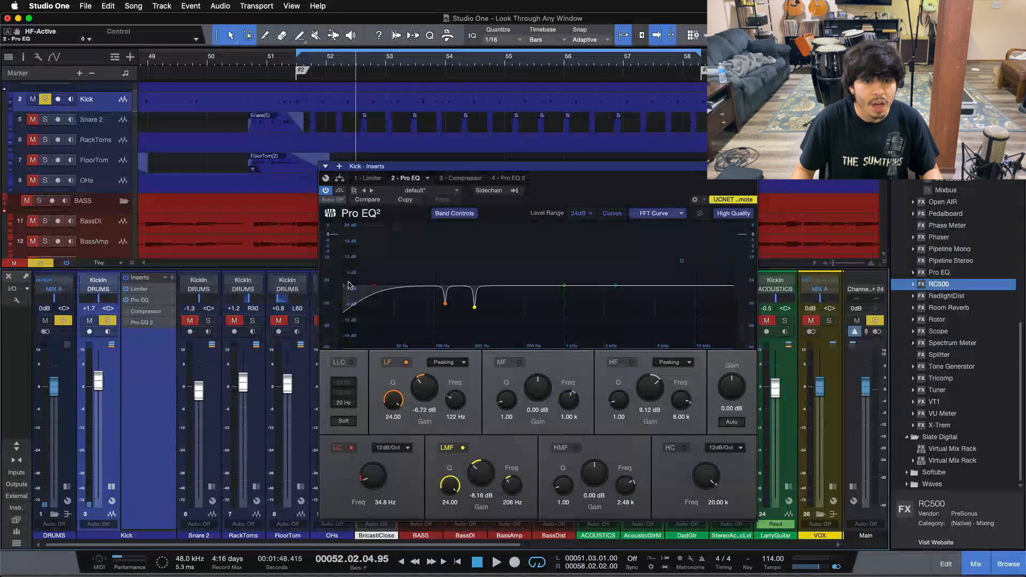
# Step: Play the soloed kick with its Compressor open, resetting the reduction readout to check the gain reduction
pyautogui.click(451, 178)
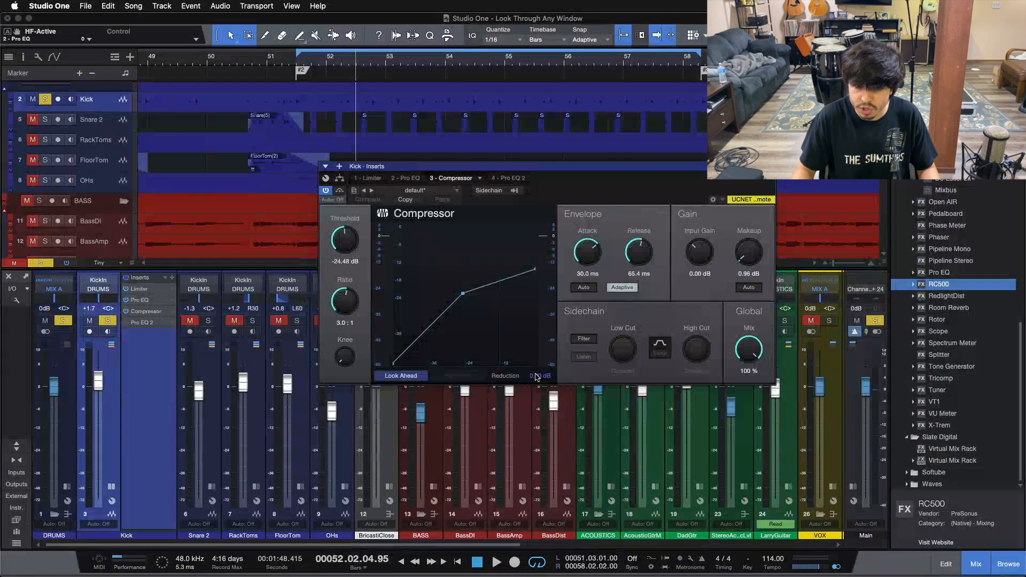
pyautogui.press('space')
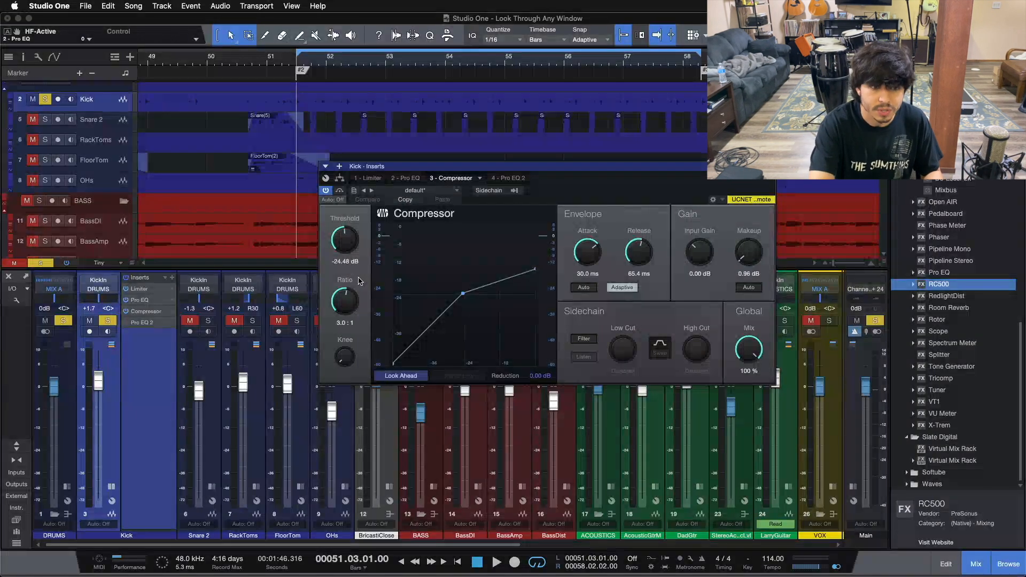
pyautogui.press('space')
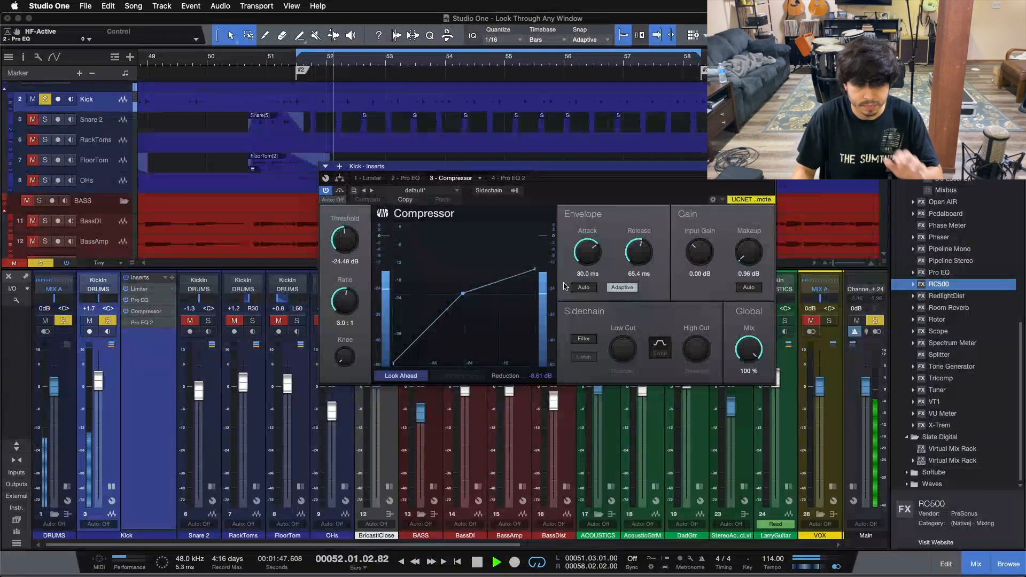
pyautogui.click(541, 376)
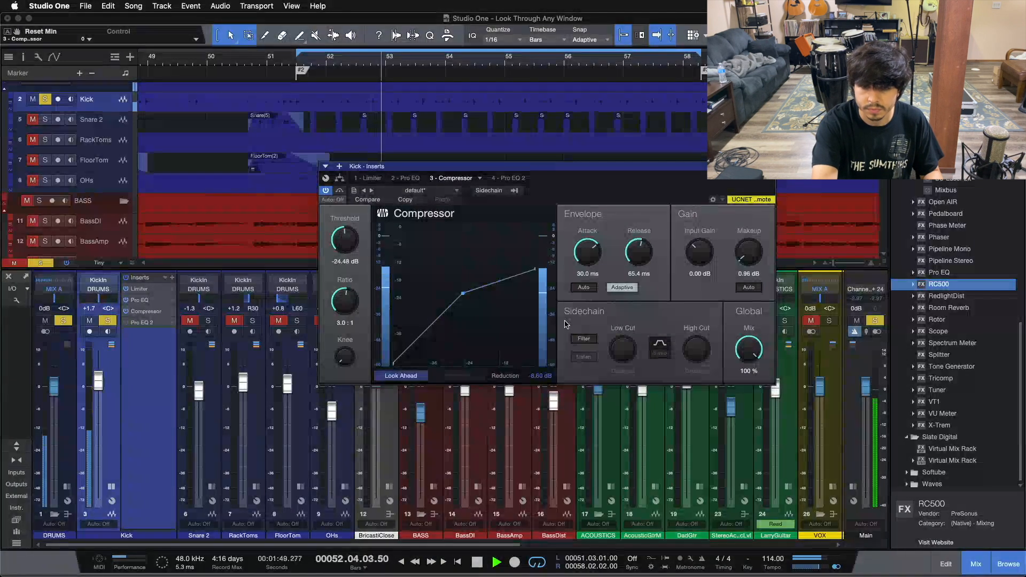
pyautogui.press('space')
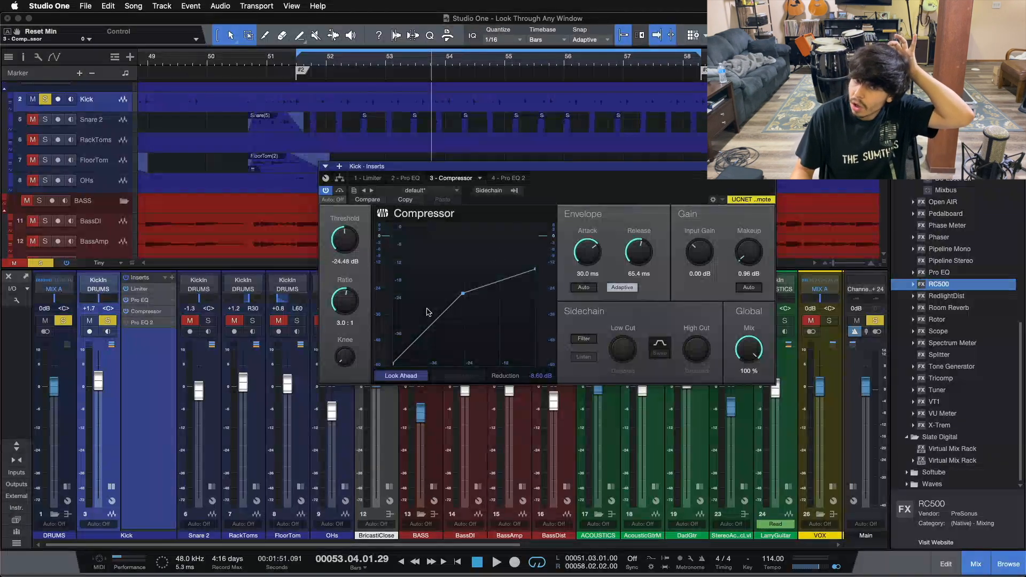
# Step: Compare the kick with its Compressor bypassed and active during playback, and clear all solos once stopped
pyautogui.click(339, 192)
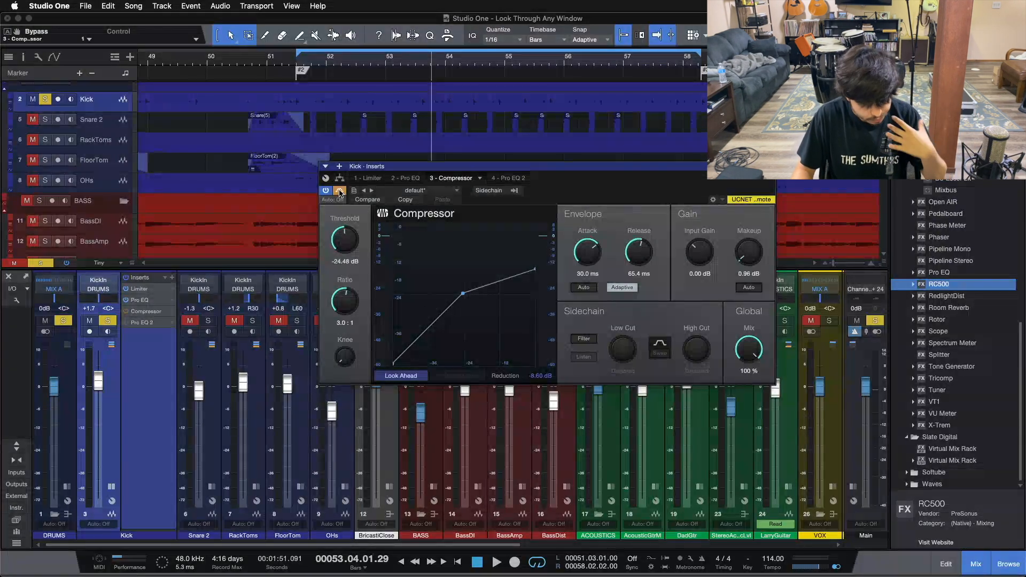
pyautogui.press('space')
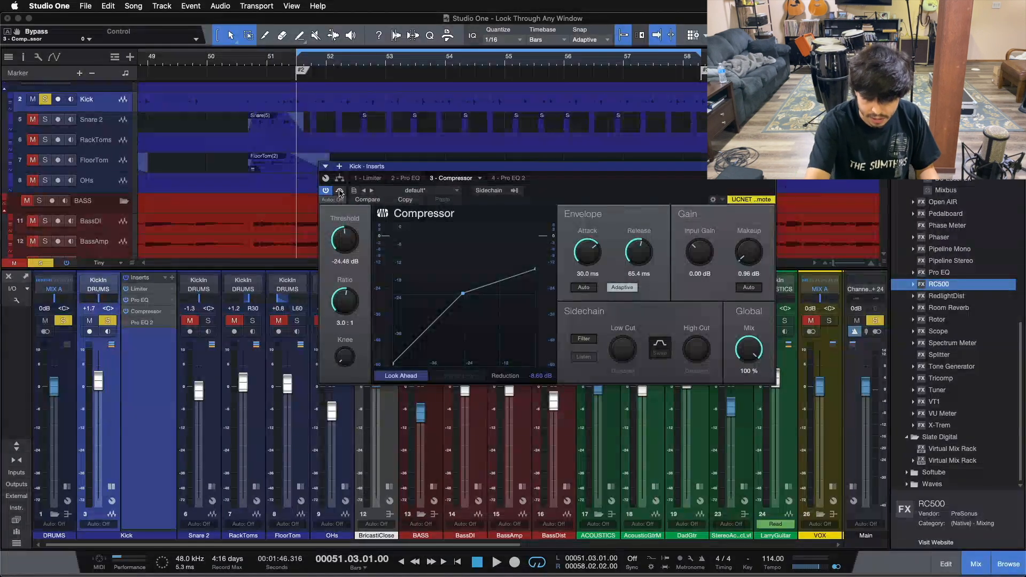
pyautogui.press('space')
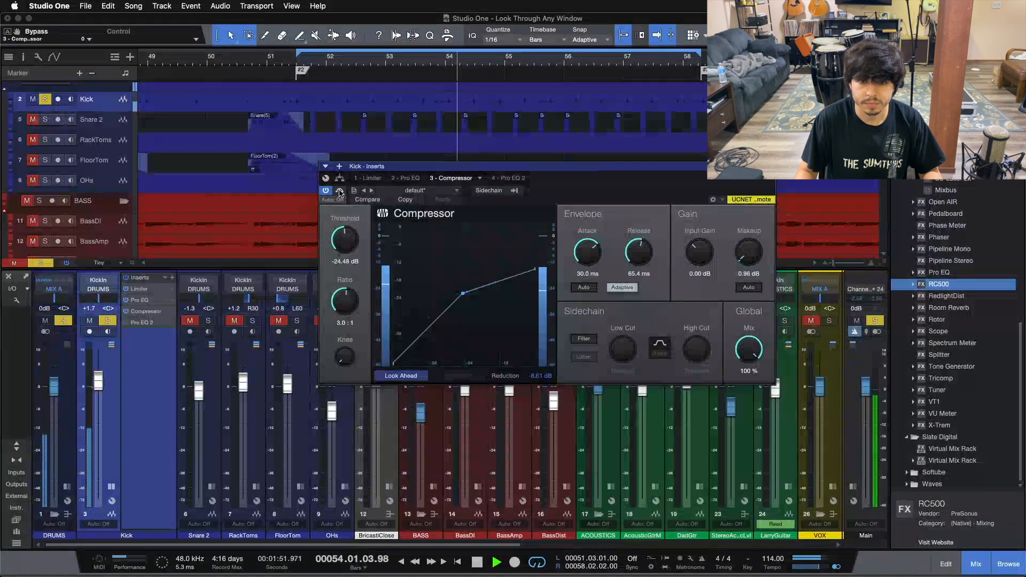
pyautogui.click(340, 191)
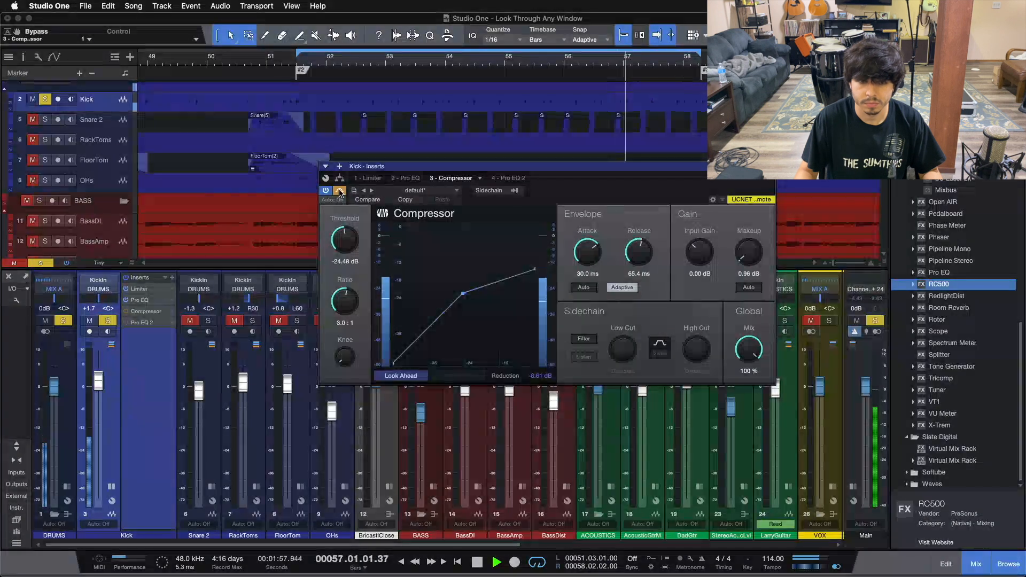
pyautogui.click(340, 191)
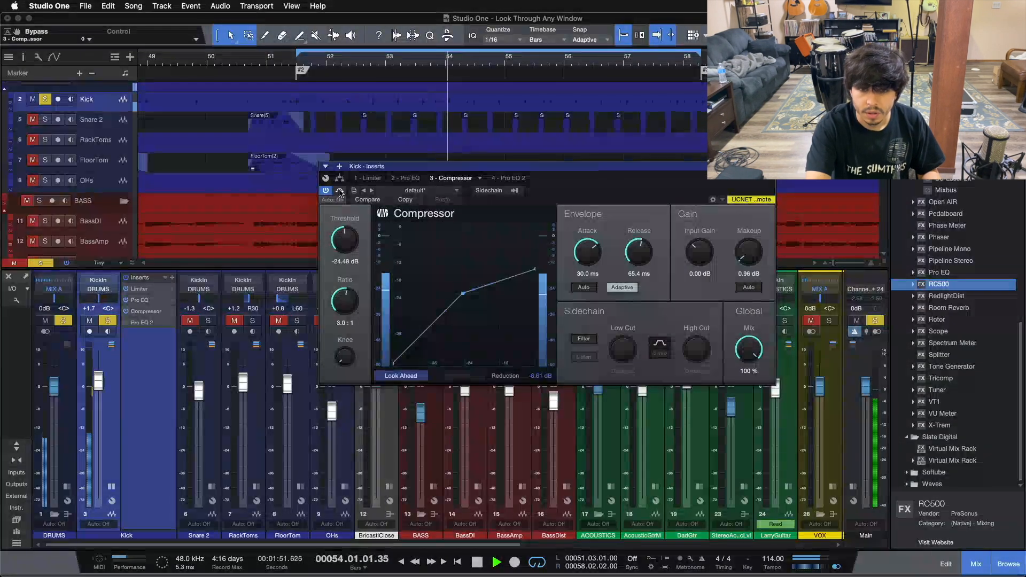
pyautogui.press('space')
pyautogui.click(40, 263)
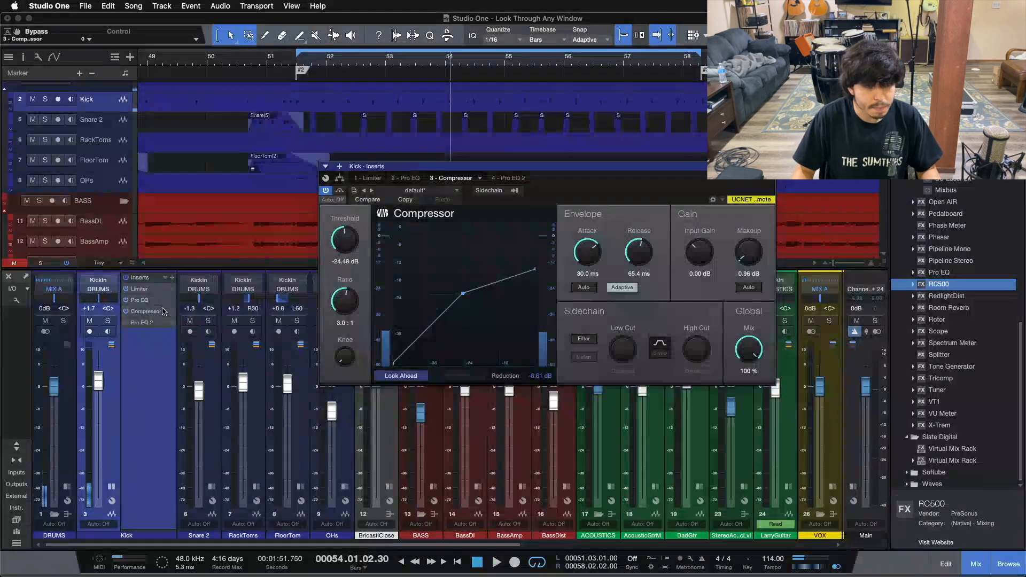
# Step: Try an 8.53 dB boost at 70.2 Hz with the MF band of the kick's Pro EQ, and deactivate the band
pyautogui.click(147, 301)
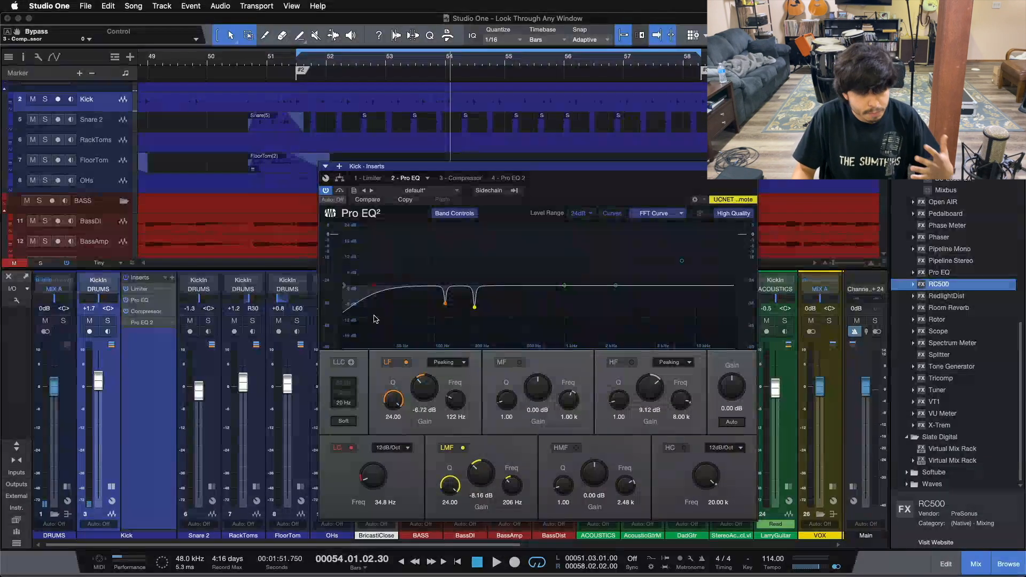
pyautogui.click(564, 286)
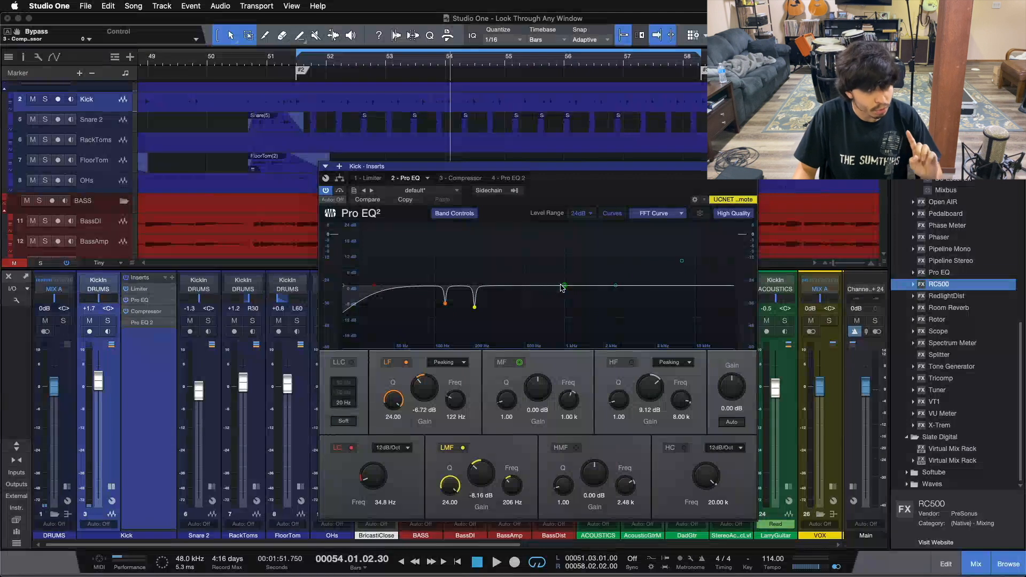
pyautogui.moveTo(568, 287); pyautogui.dragTo(415, 266)
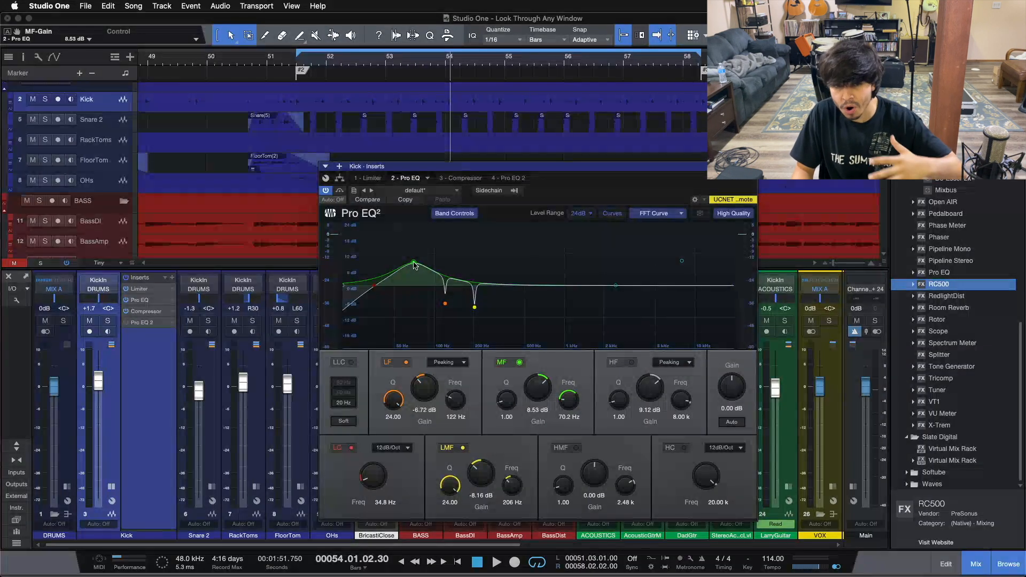
pyautogui.doubleClick(414, 264)
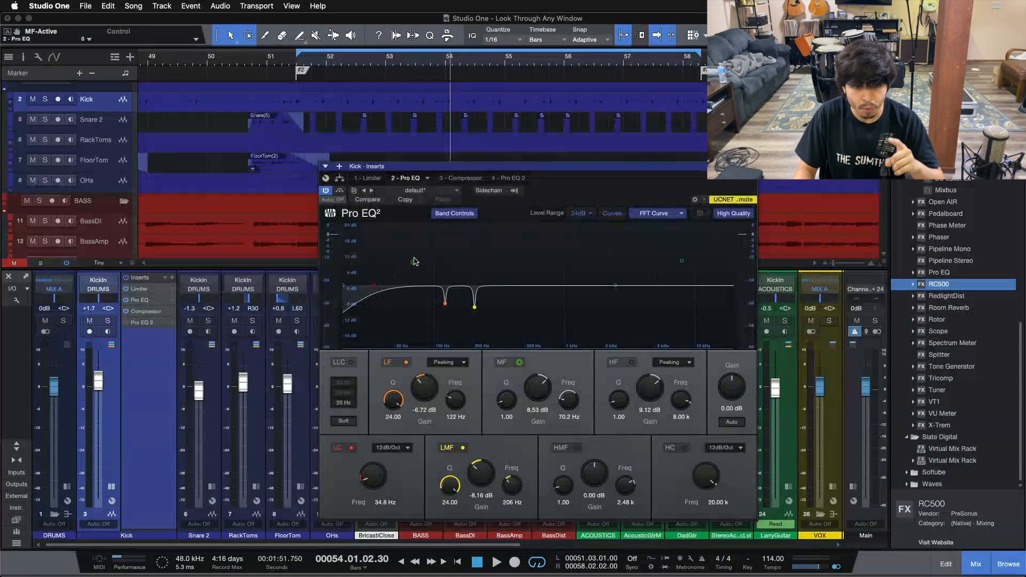
# Step: Review the kick's Compressor, and reset the MF band of its first Pro EQ to 0 dB gain at 72.2 Hz
pyautogui.click(449, 180)
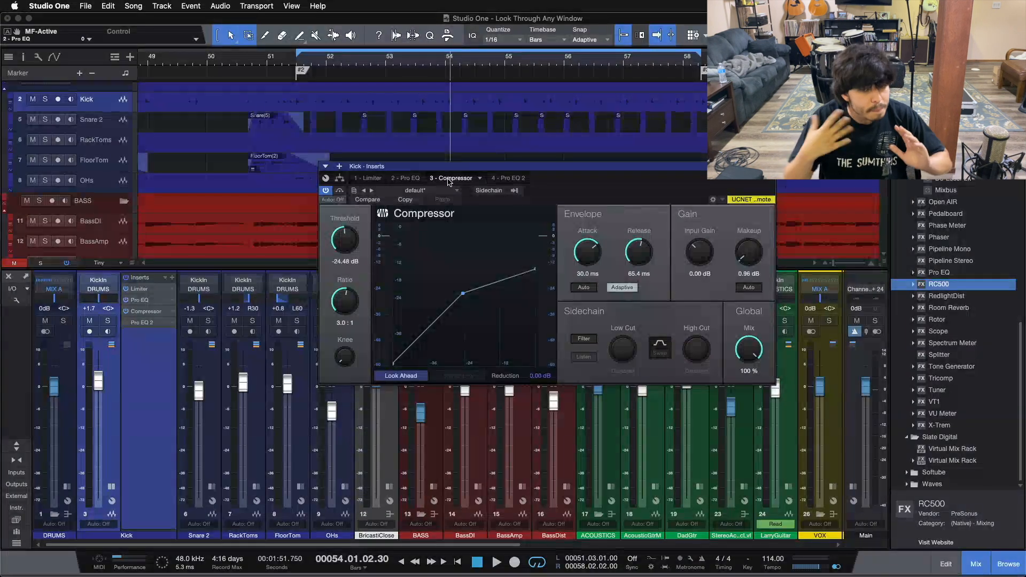
pyautogui.click(406, 179)
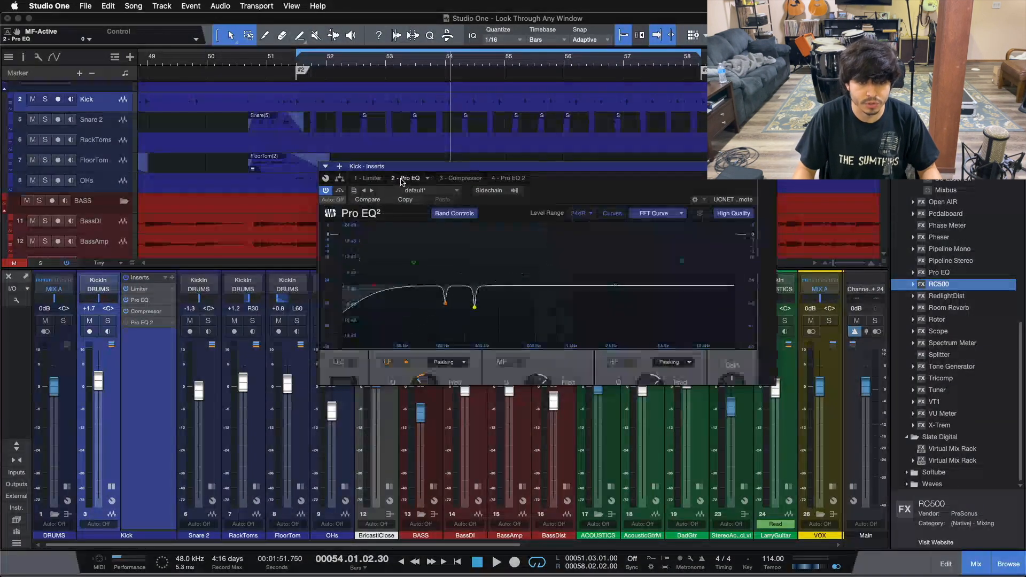
pyautogui.moveTo(414, 263); pyautogui.dragTo(416, 286)
pyautogui.keyDown('super'); pyautogui.click(538, 396); pyautogui.keyUp('super')
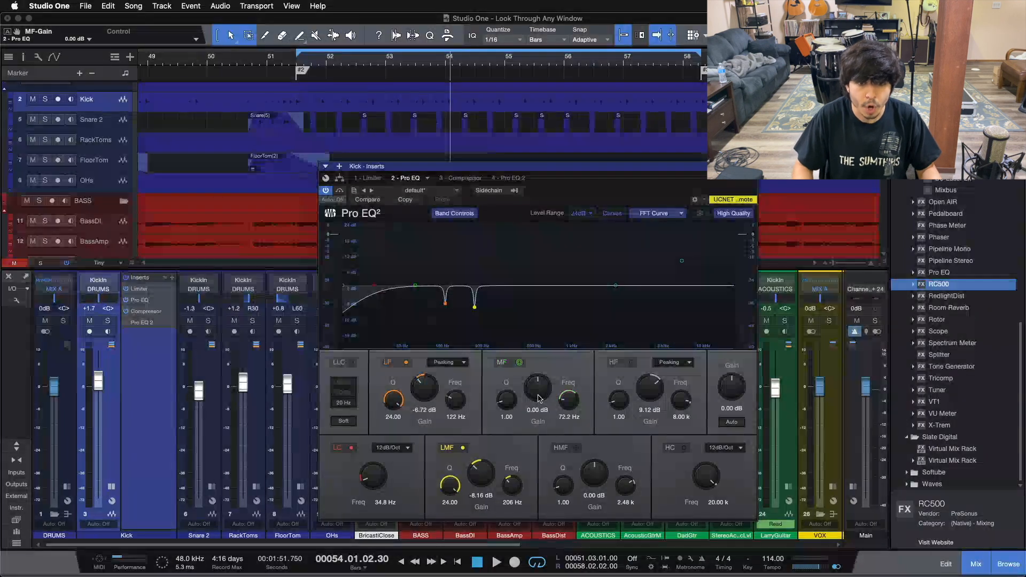
# Step: Play the section from the loop start with the kick track soloed
pyautogui.press('KP_1')
pyautogui.press('space')
pyautogui.press('s')
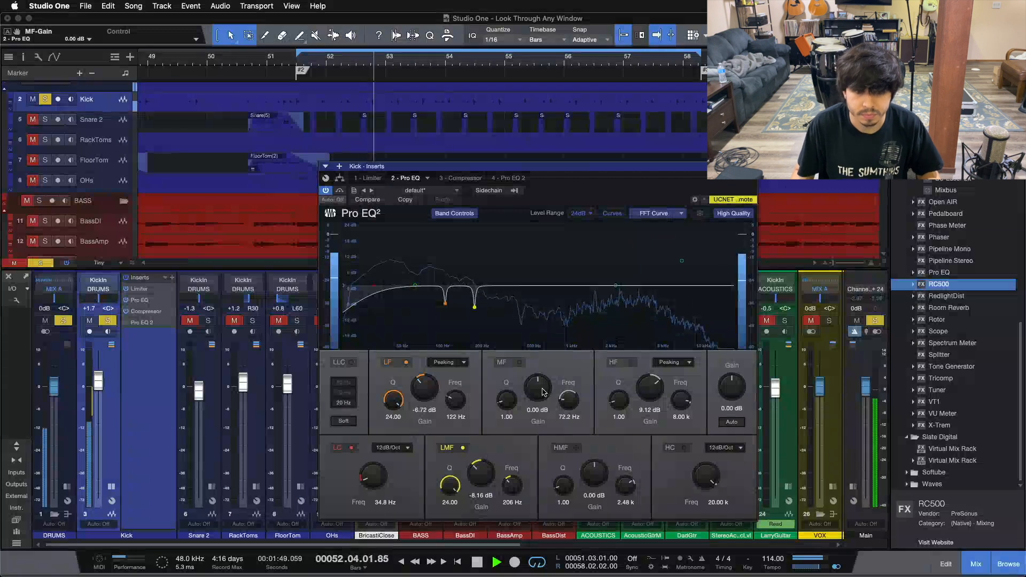
# Step: Try a 7.68 dB MF boost at 72.2 Hz during playback, and reset the band to 0 dB and turn it off
pyautogui.moveTo(537, 384); pyautogui.dragTo(546, 396)
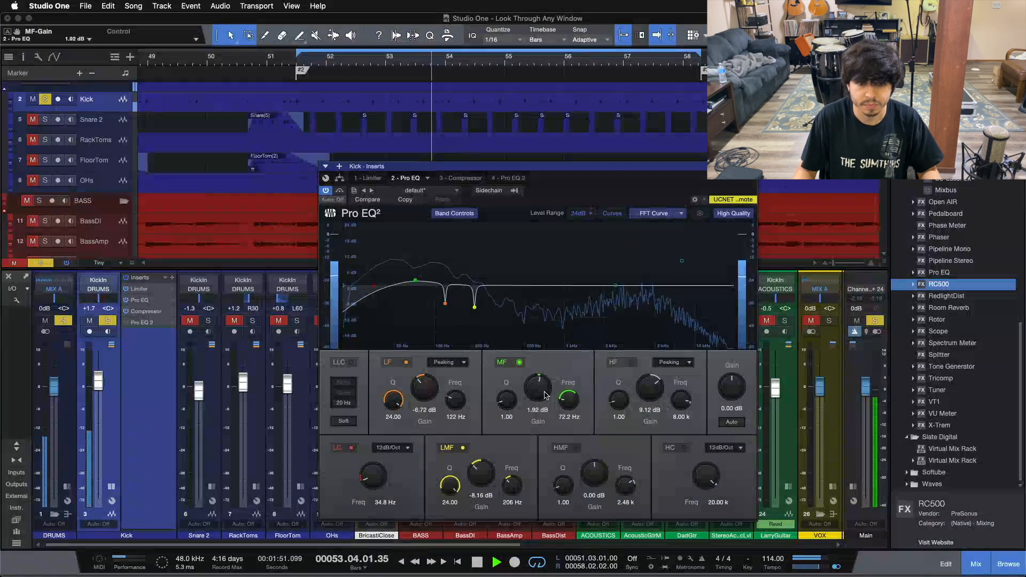
pyautogui.scroll(8, 545, 395)
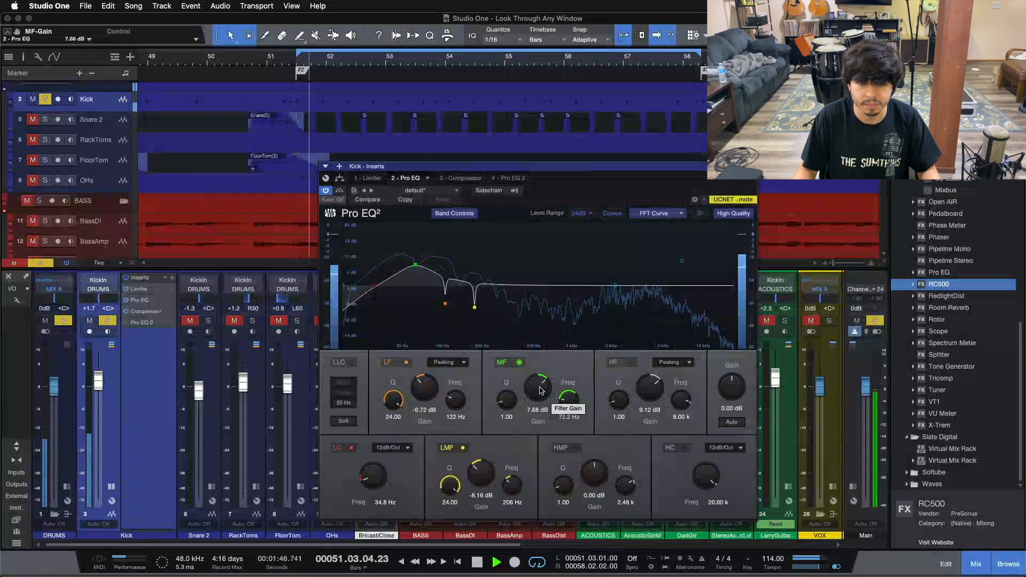
pyautogui.keyDown('super'); pyautogui.click(540, 391); pyautogui.keyUp('super')
pyautogui.click(519, 363)
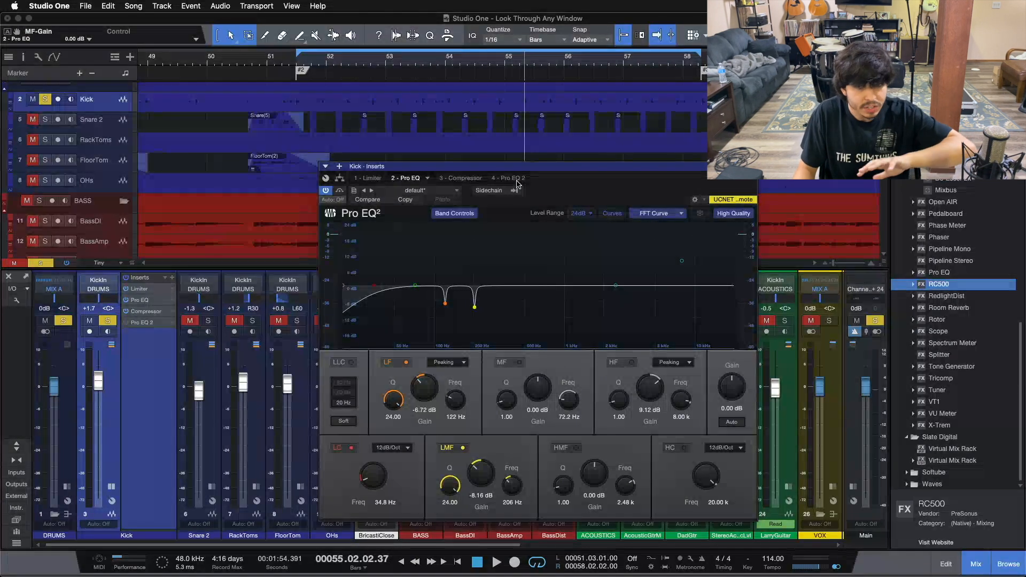
# Step: Activate the kick's Pro EQ 2 and compare it bypassed and active while playing the soloed kick from the loop start
pyautogui.click(516, 182)
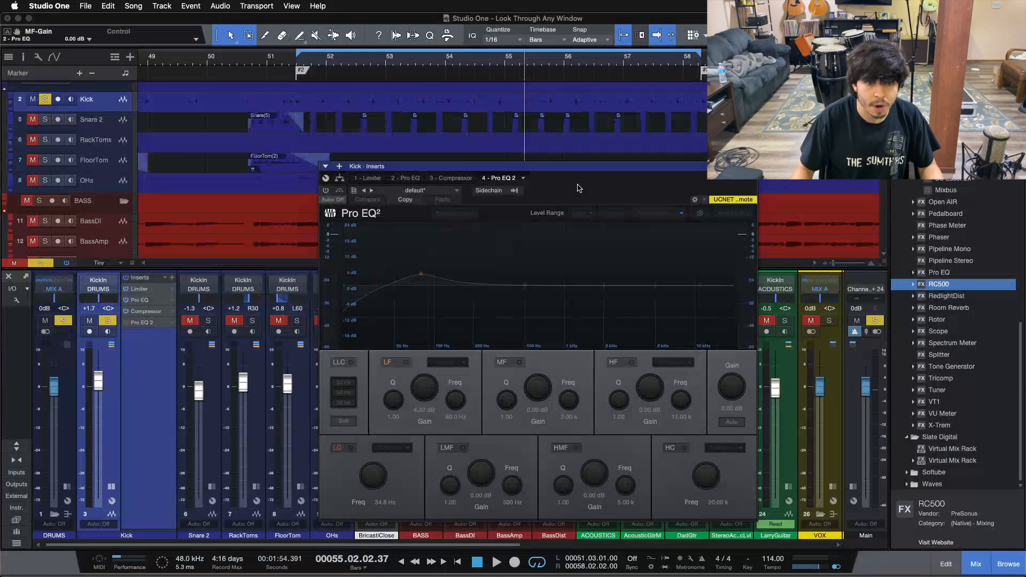
pyautogui.click(325, 190)
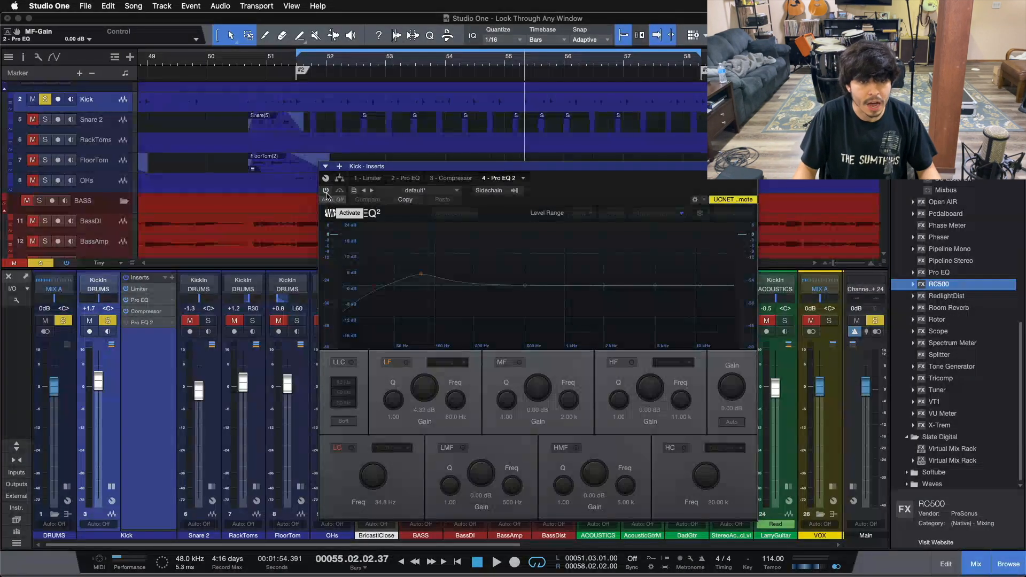
pyautogui.click(338, 192)
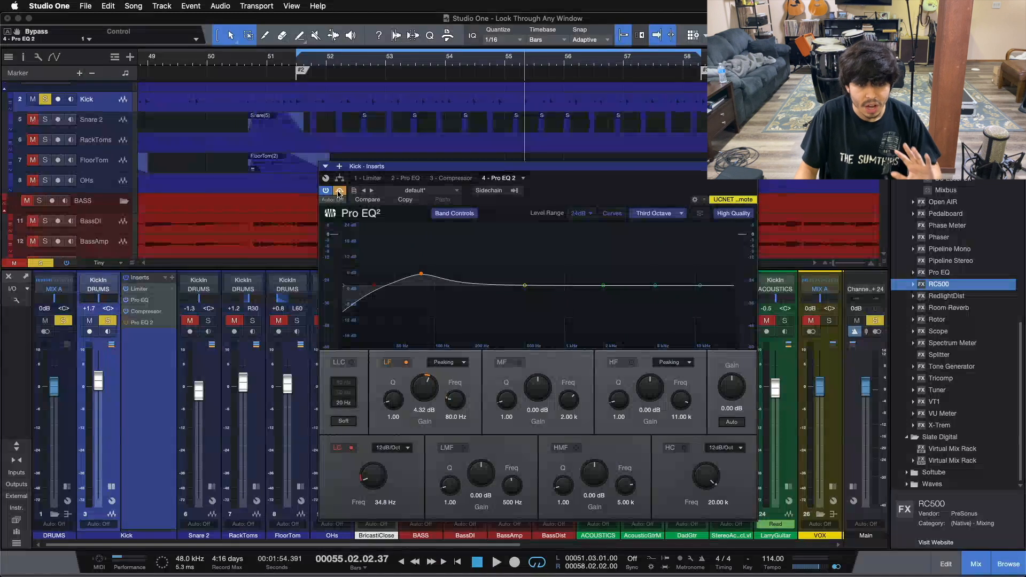
pyautogui.press('space')
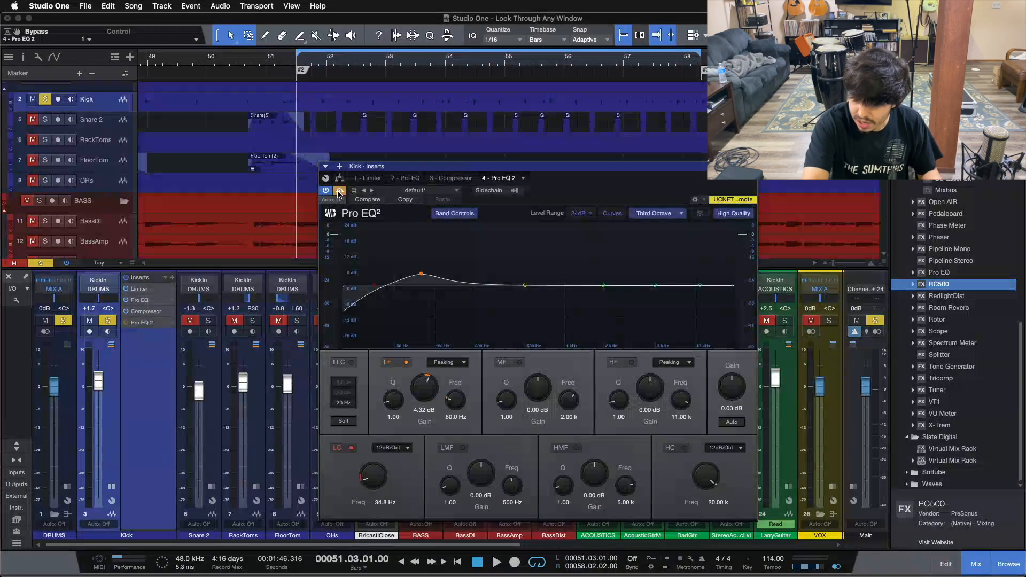
pyautogui.press('space')
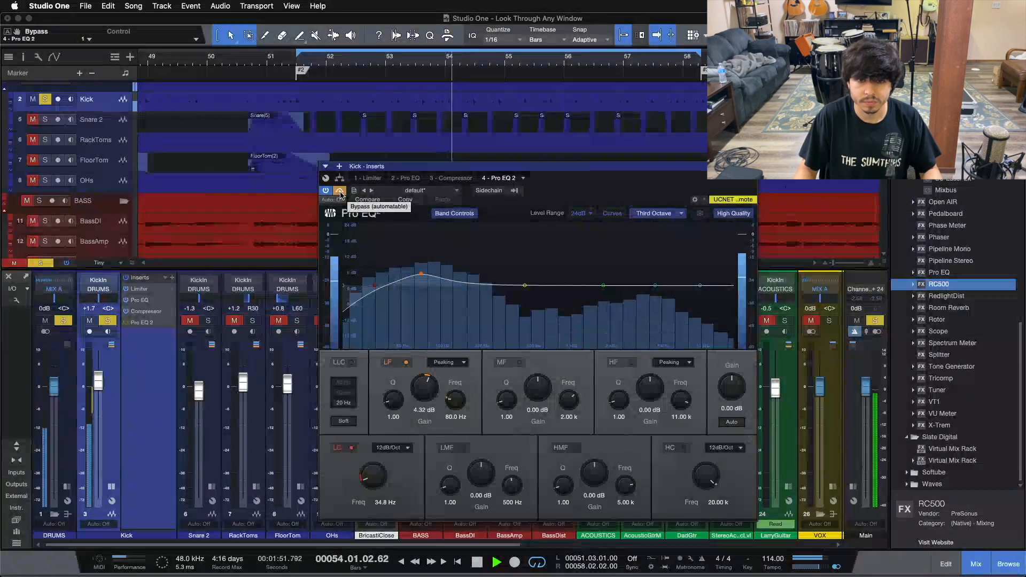
pyautogui.click(340, 192)
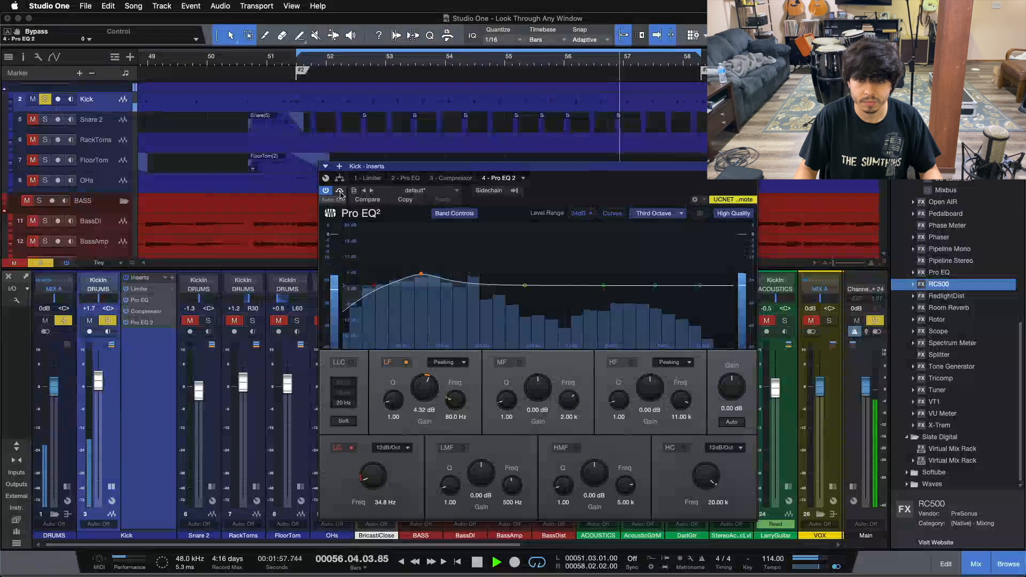
pyautogui.click(340, 192)
pyautogui.click(340, 192)
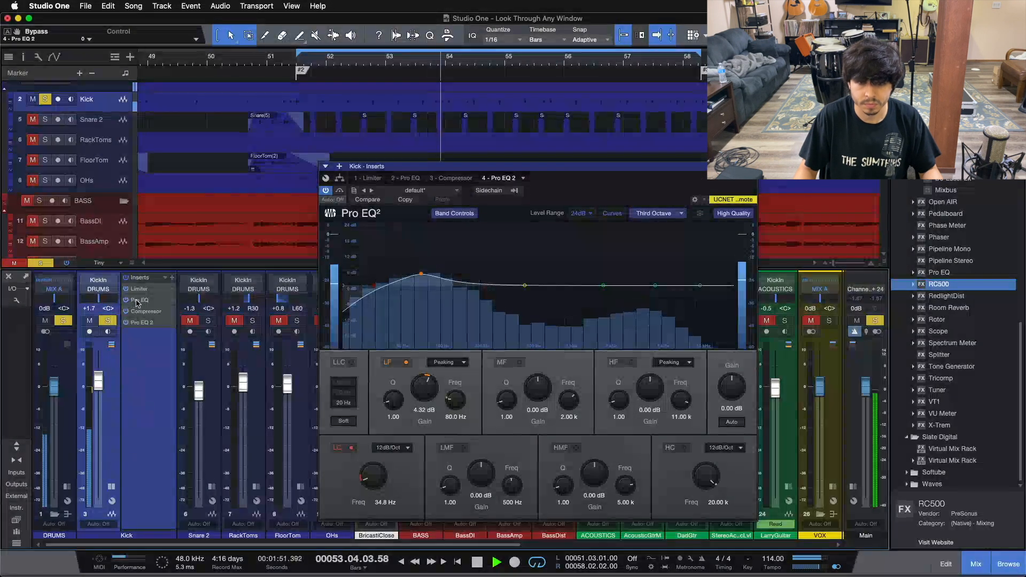
# Step: Turn on the HF band in the kick's first Pro EQ, and review the Compressor and Pro EQ 2 placed after it
pyautogui.click(405, 178)
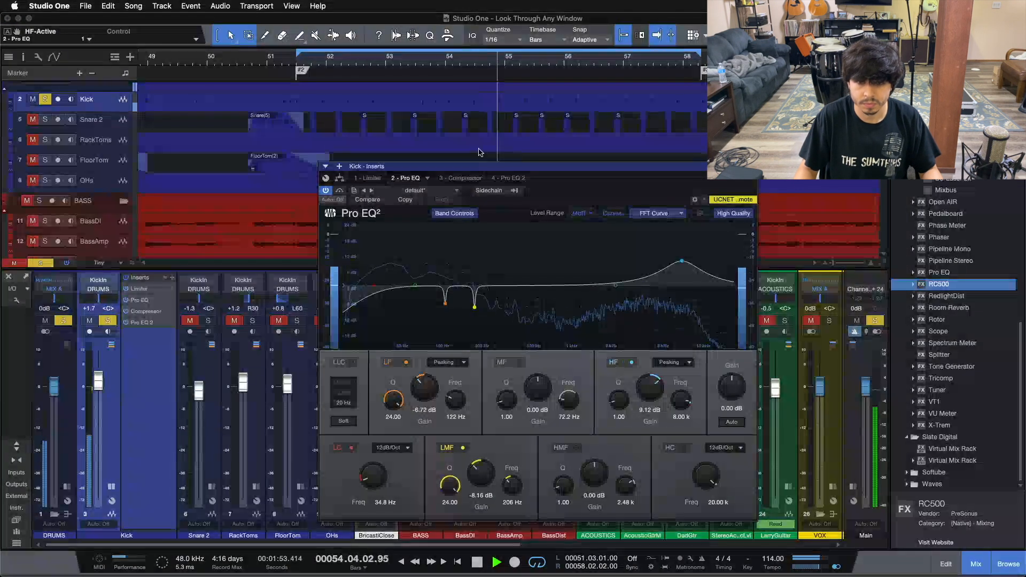
pyautogui.click(509, 178)
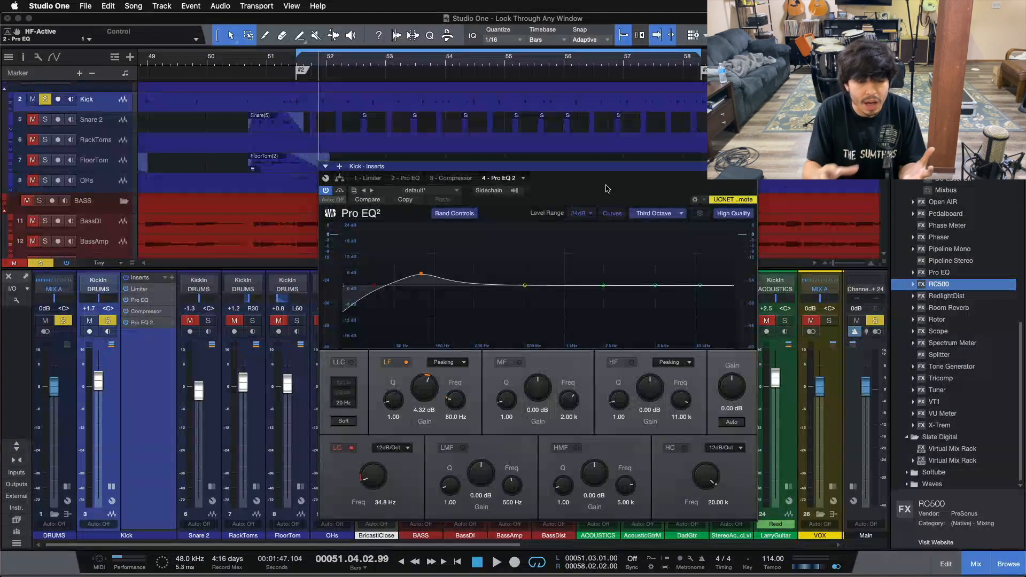
pyautogui.click(471, 179)
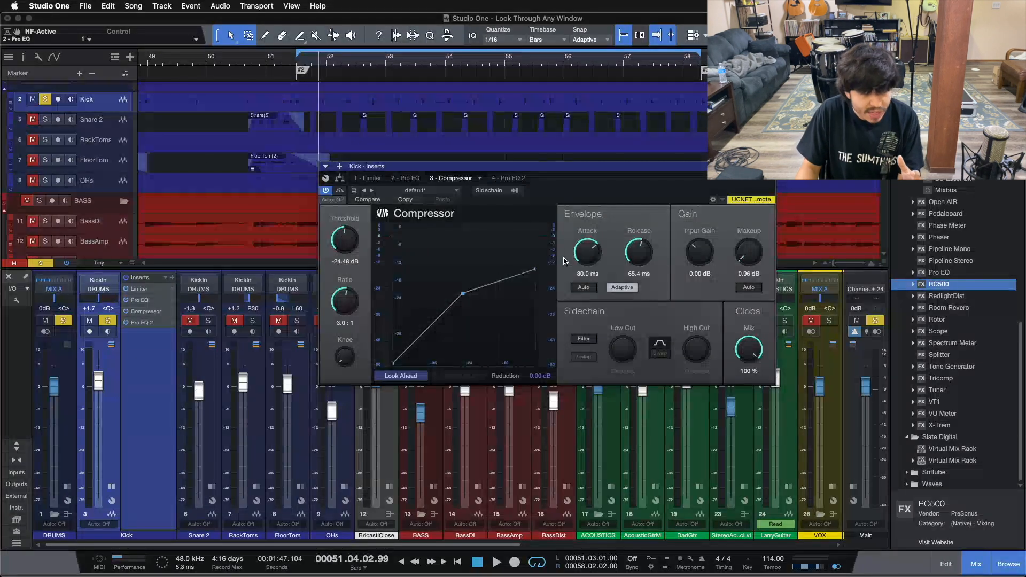
pyautogui.click(512, 179)
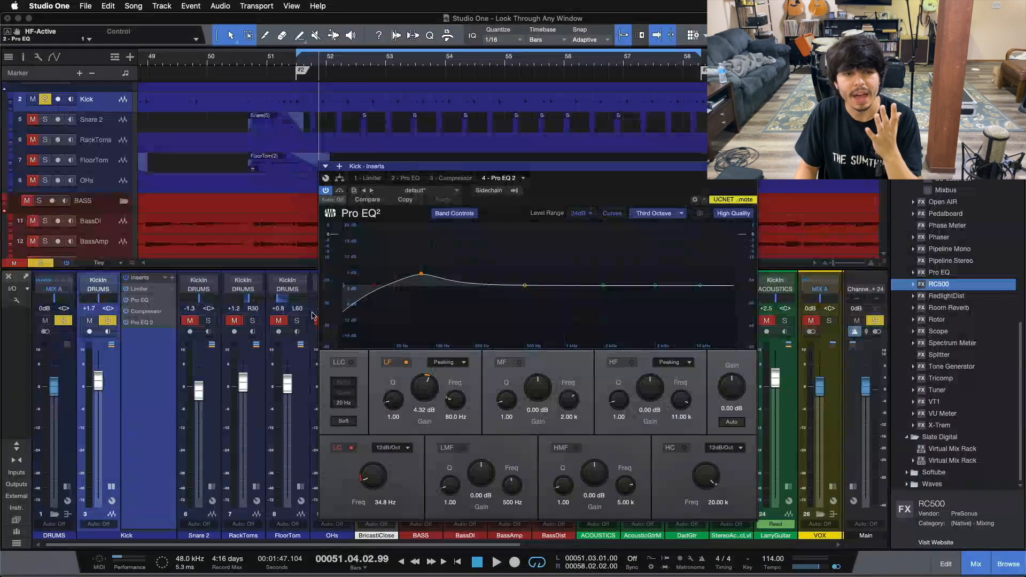
# Step: Switch Pro EQ 2 off and on, and review the first Pro EQ's HF boost alongside Pro EQ 2's LF boost
pyautogui.click(127, 322)
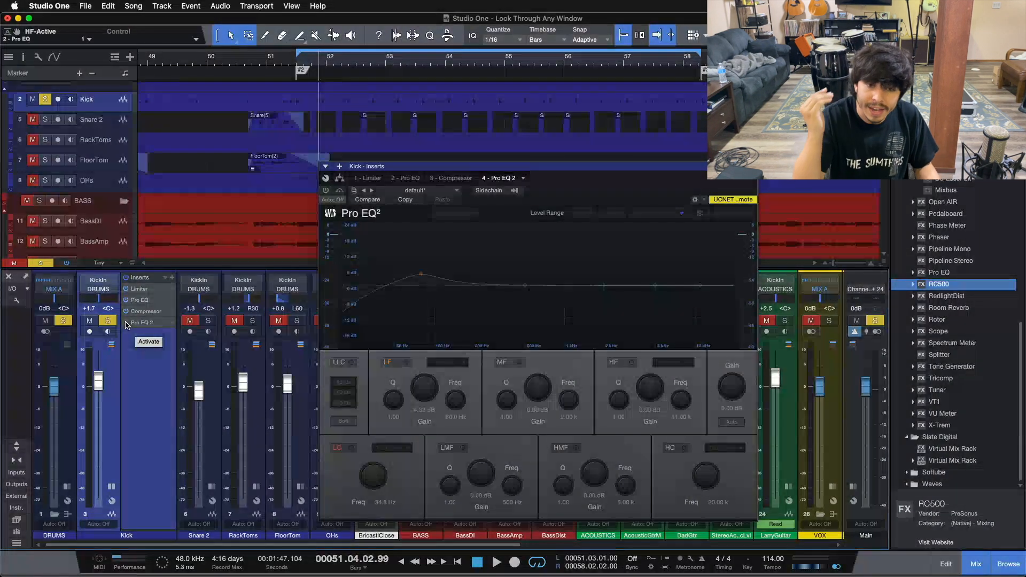
pyautogui.click(126, 323)
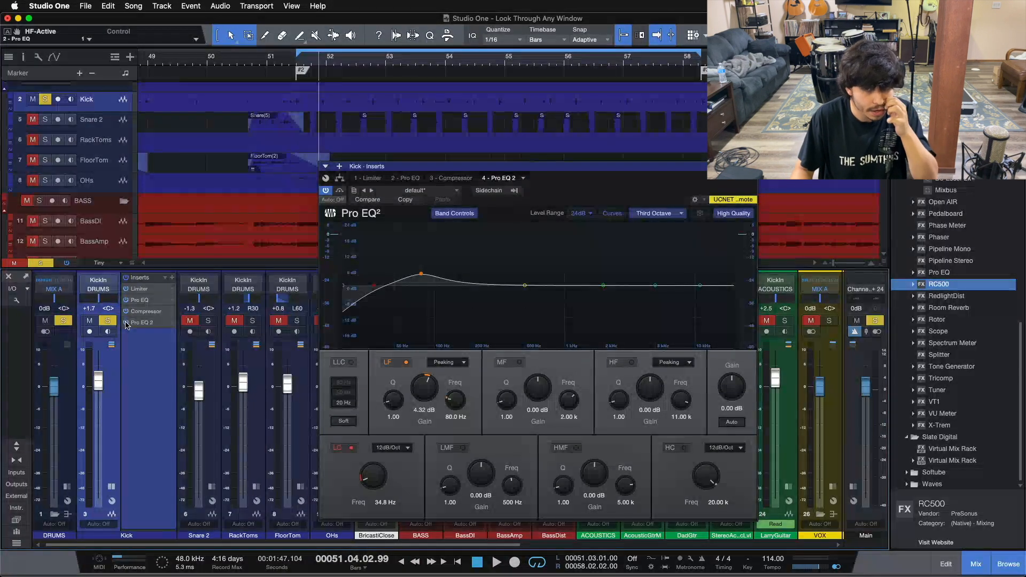
pyautogui.click(404, 178)
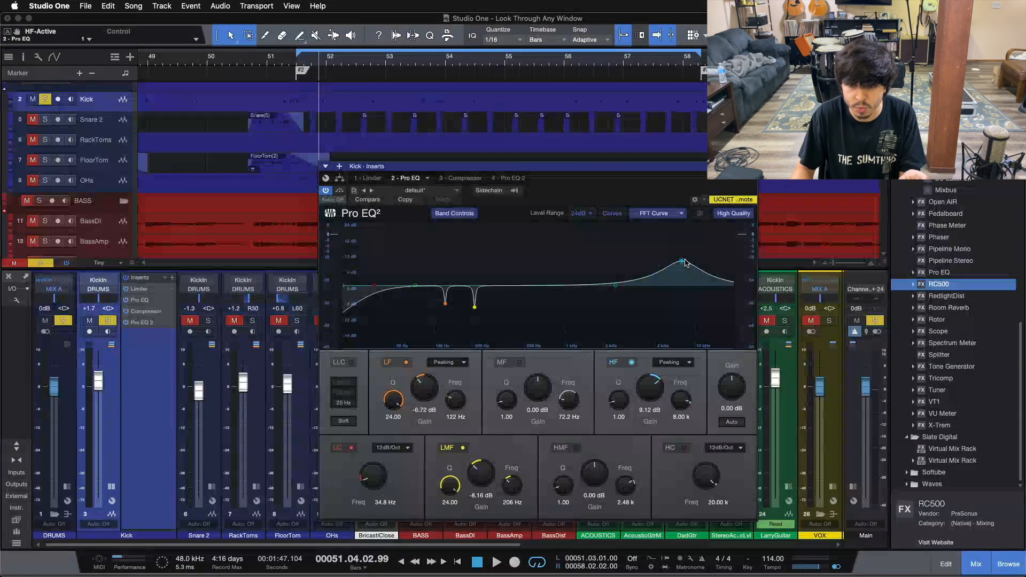
pyautogui.click(511, 178)
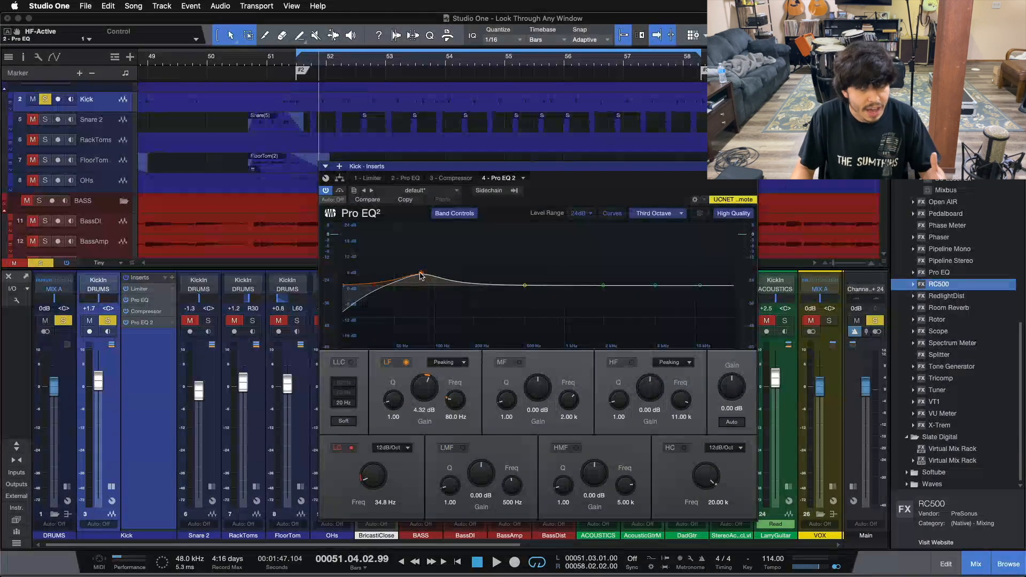
# Step: Replay the soloed kick from the loop start, toggling the bypass of Pro EQ 2 to compare the sound with and without it
pyautogui.press('KP_1')
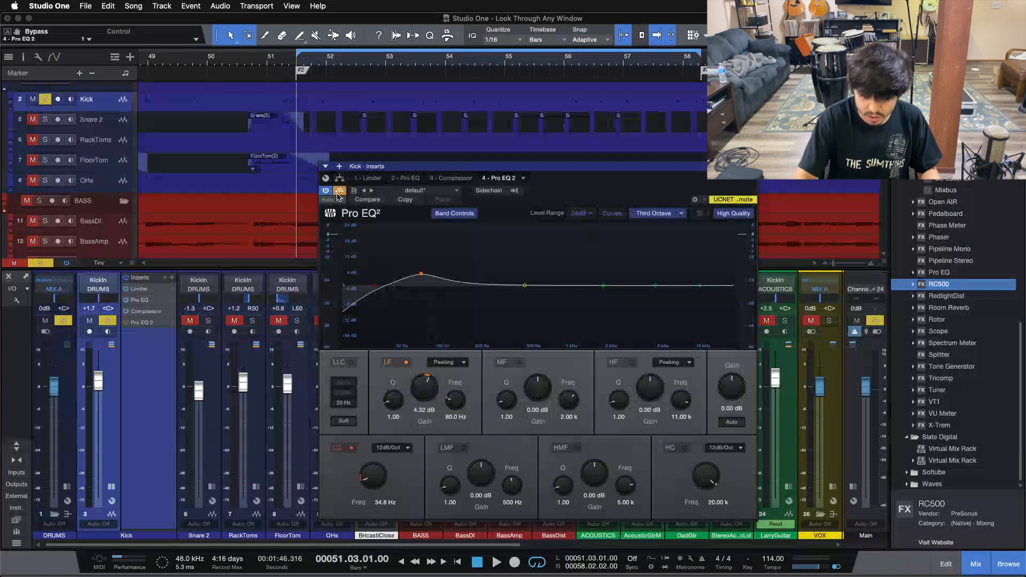
pyautogui.press('space')
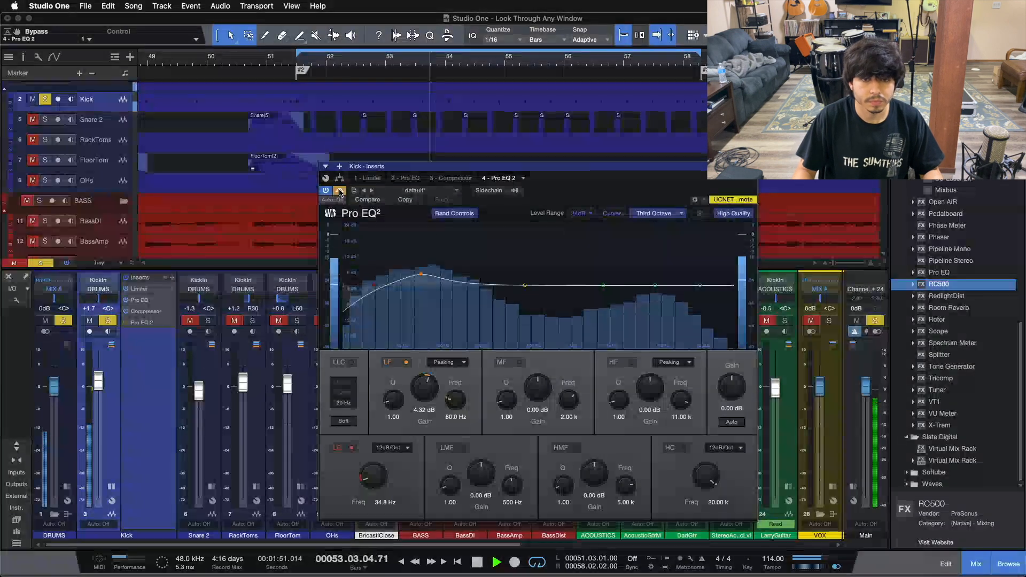
pyautogui.click(340, 191)
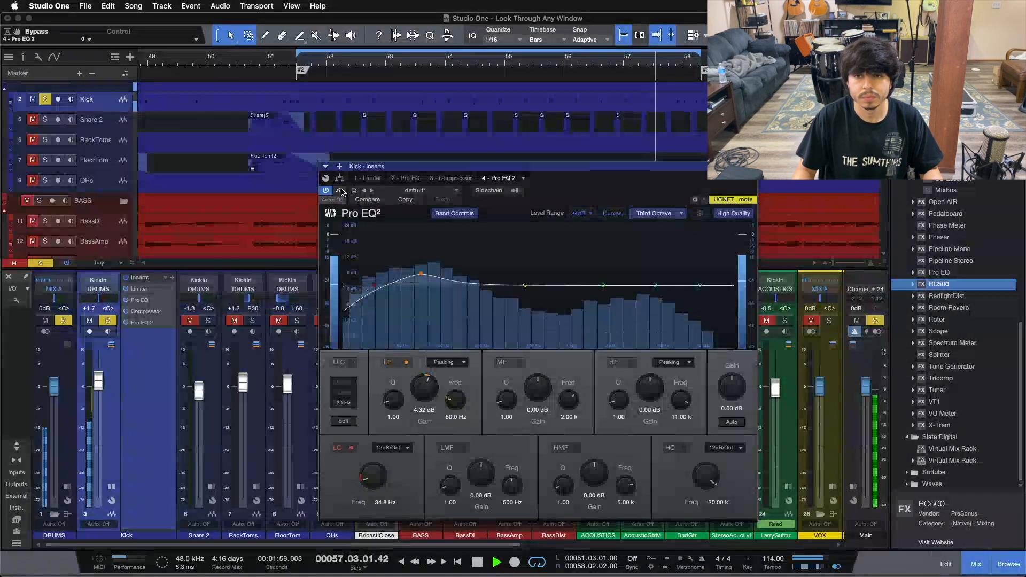
pyautogui.click(340, 191)
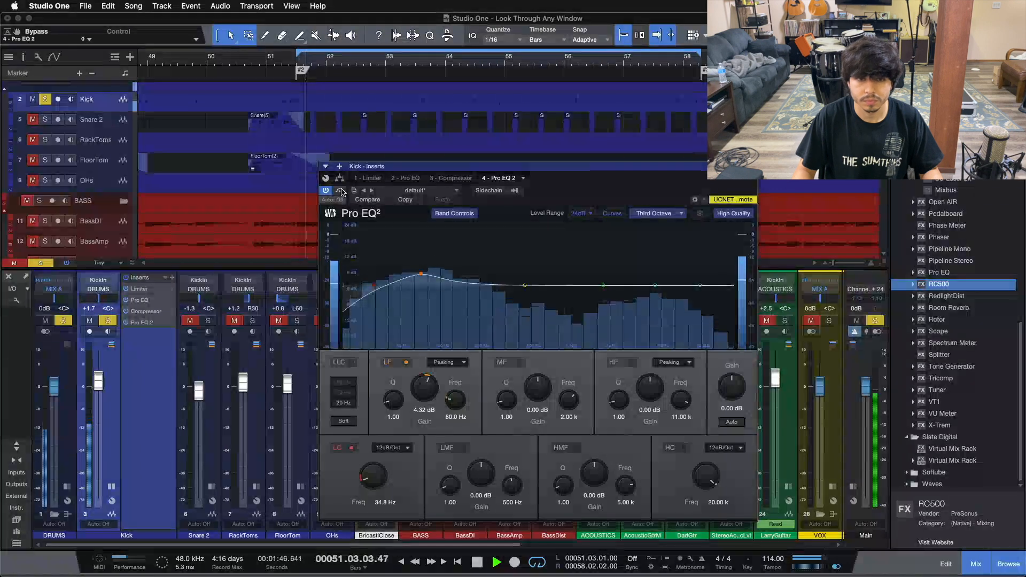
pyautogui.click(340, 191)
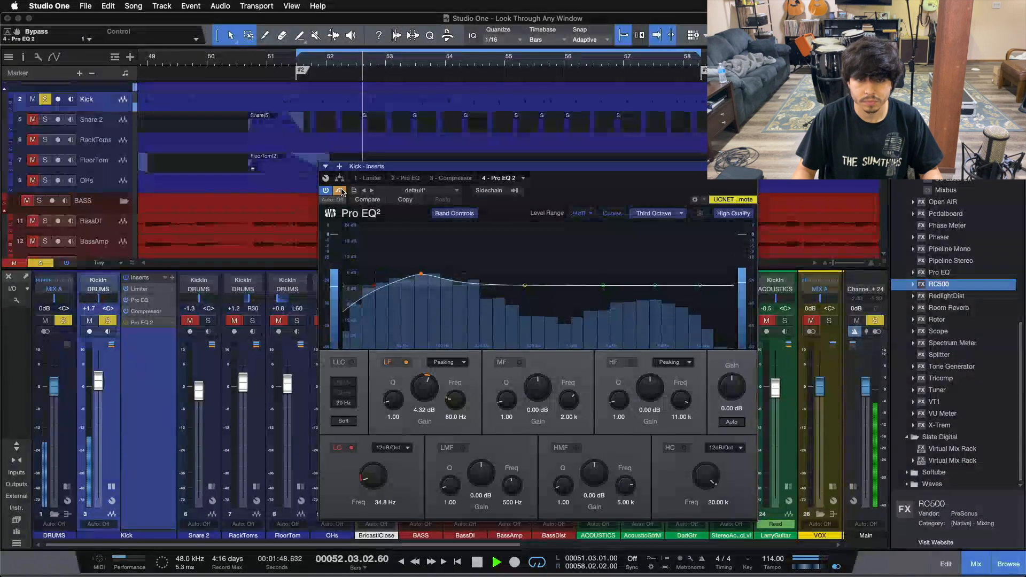